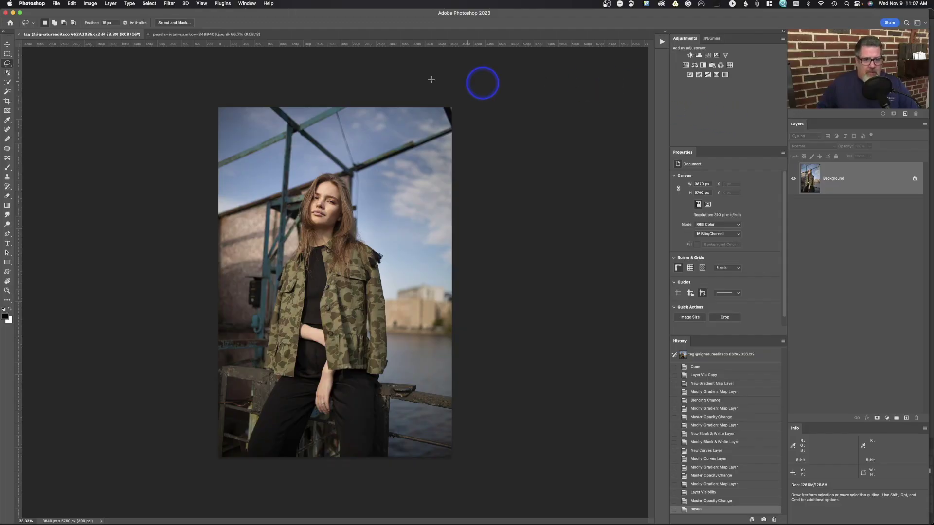
pyautogui.click(224, 32)
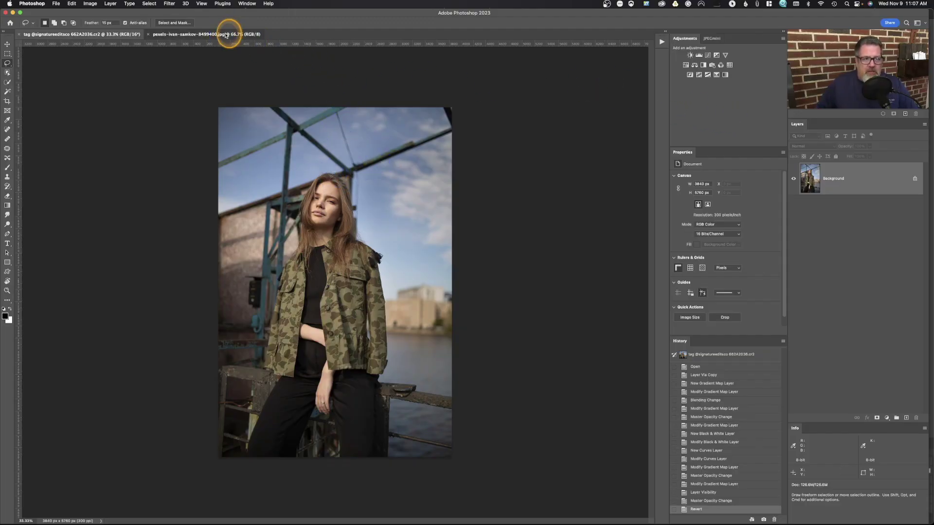
pyautogui.click(119, 35)
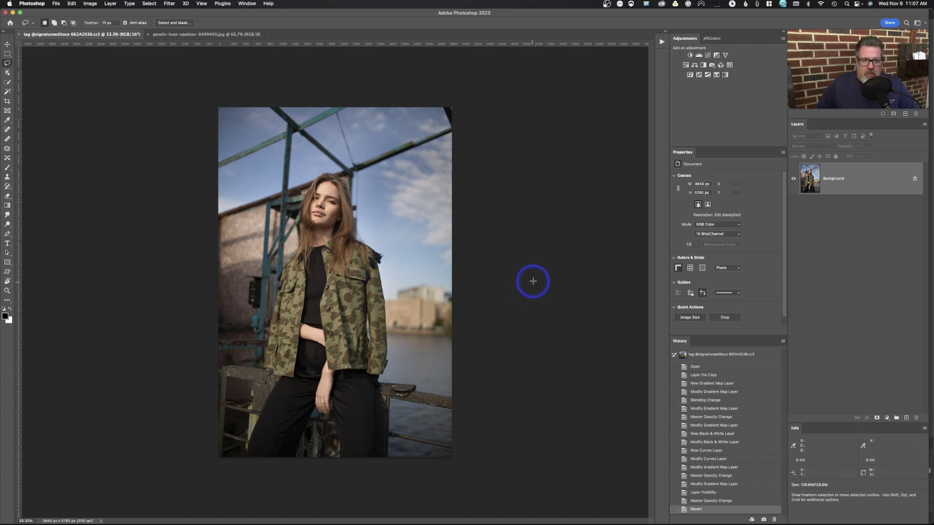
# Add a Curves adjustment layer with RGB points lifting the shadows at about input 71, output 79, and anchoring the highlights near 173, 175.
pyautogui.click(705, 56)
pyautogui.click(716, 253)
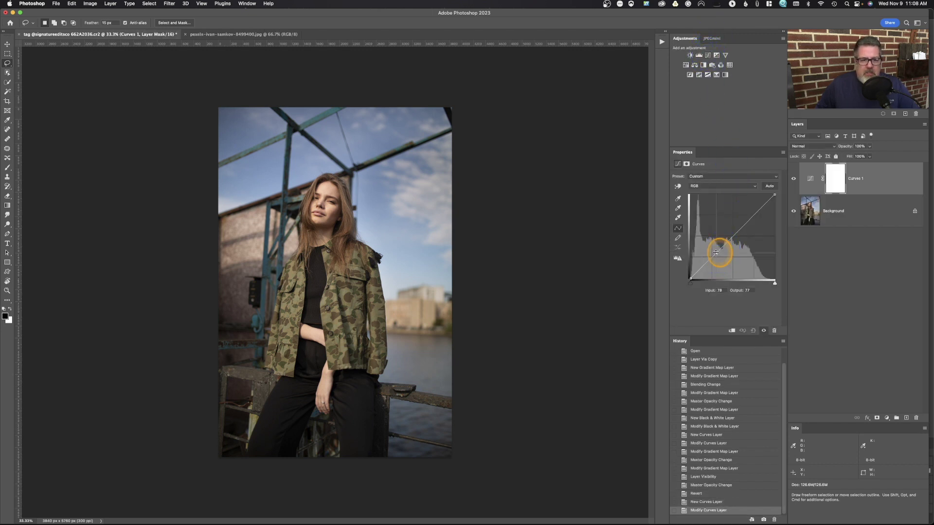
pyautogui.moveTo(716, 253); pyautogui.dragTo(713, 252)
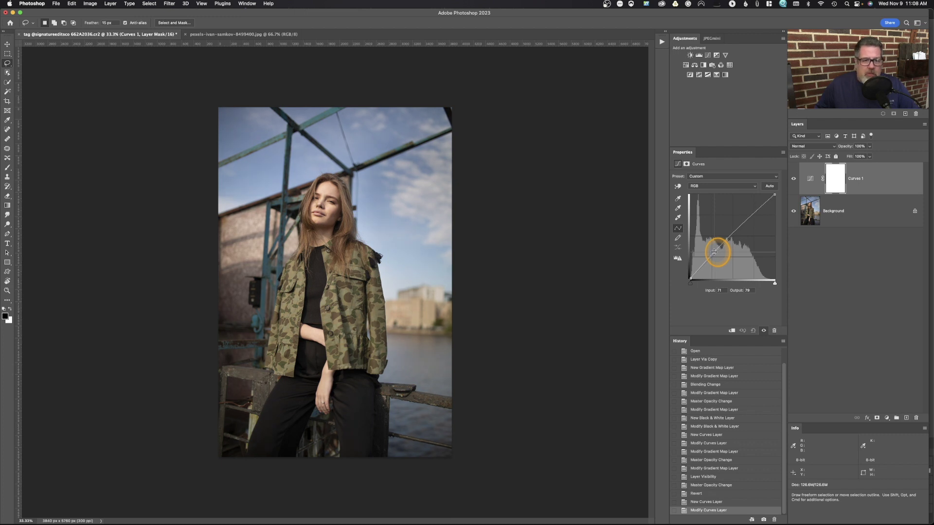
pyautogui.click(748, 221)
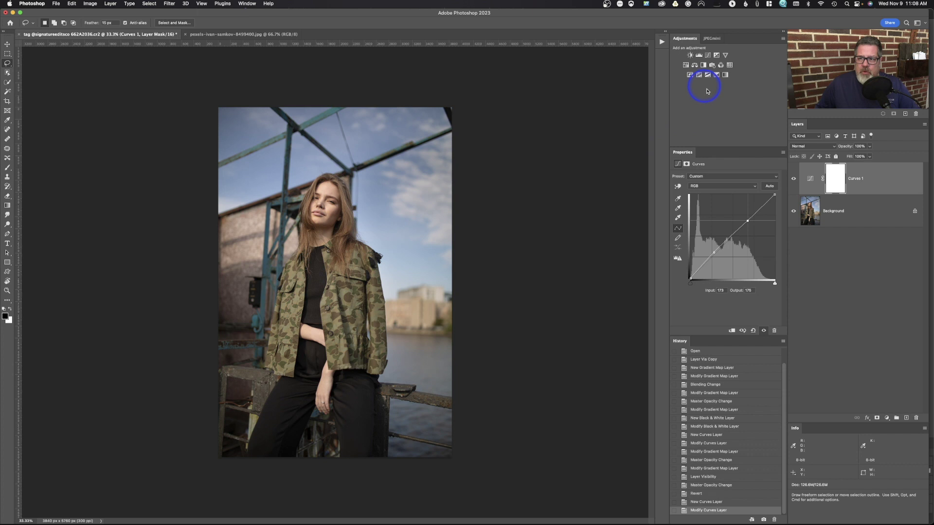
# Lower the red channel's midtone point to input 126, output 121, and flatten the image.
pyautogui.click(719, 186)
pyautogui.click(719, 194)
pyautogui.moveTo(732, 239); pyautogui.dragTo(732, 237)
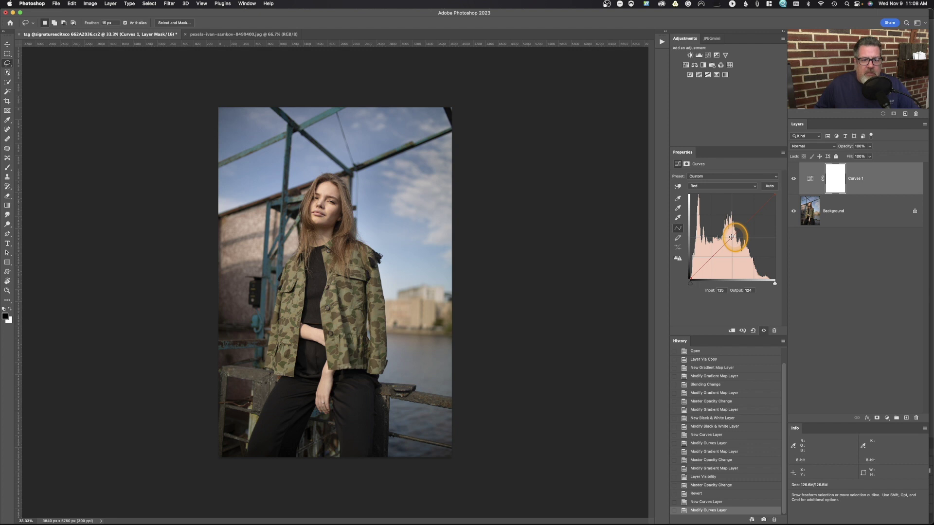
pyautogui.moveTo(732, 237); pyautogui.dragTo(732, 238)
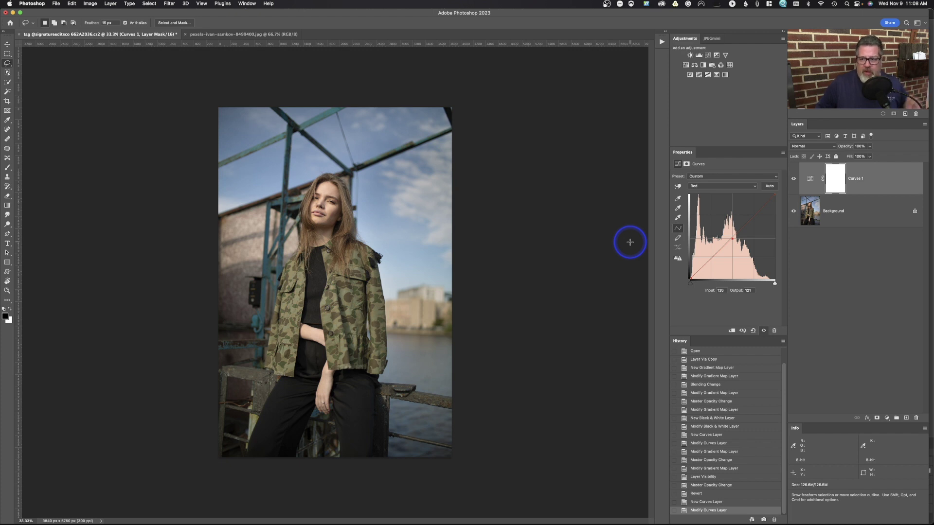
pyautogui.click(111, 3)
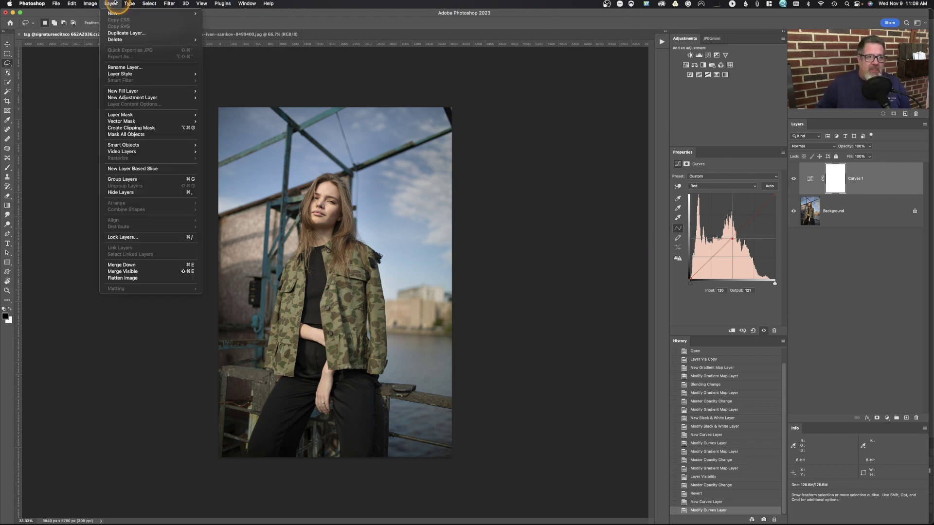
pyautogui.click(153, 277)
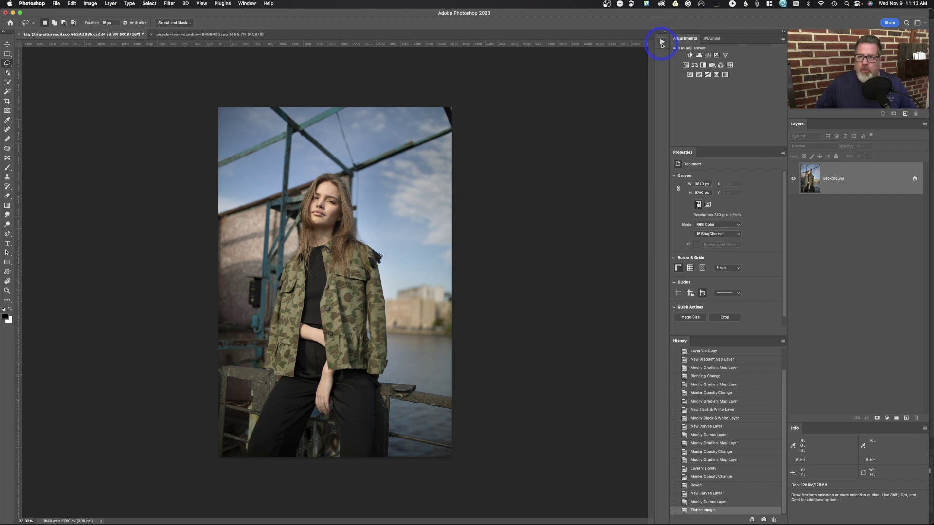
# Bring up the Photoshop actions and turn off Button Mode so they show as a list.
pyautogui.click(247, 3)
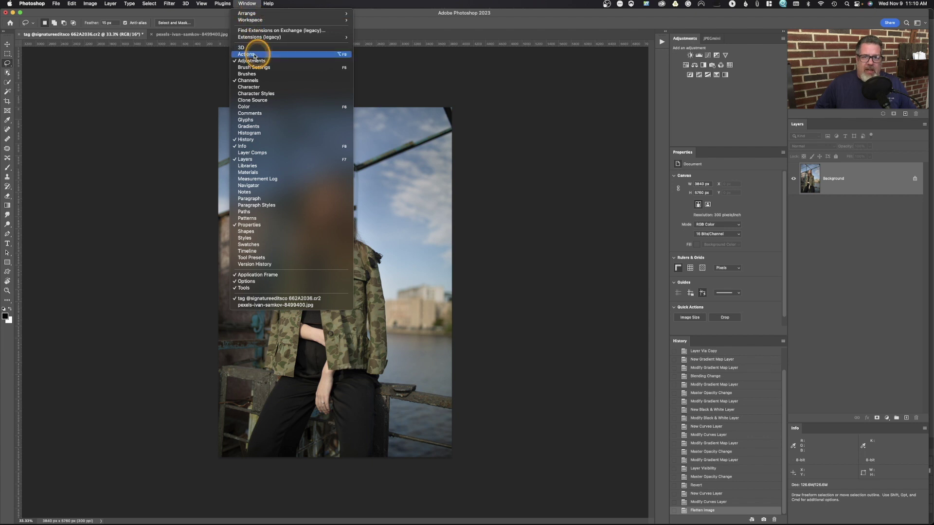
pyautogui.click(461, 76)
pyautogui.click(662, 42)
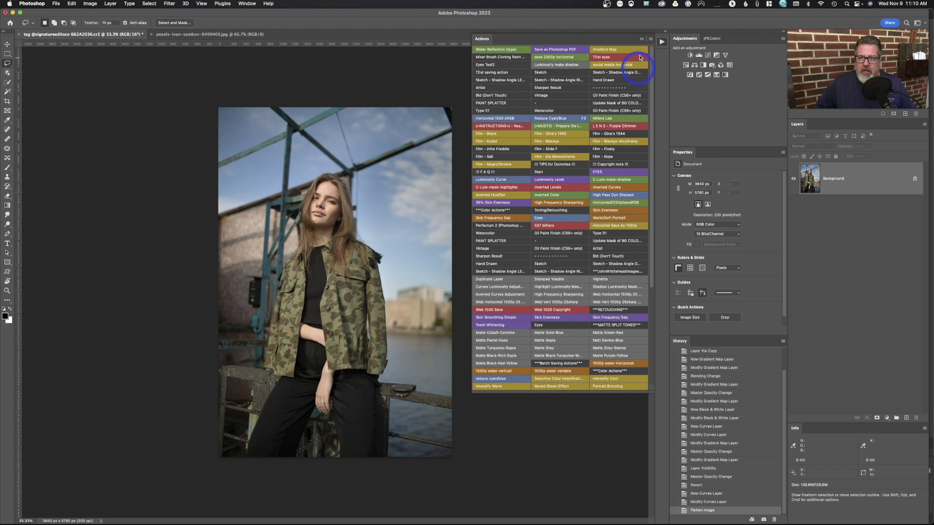
pyautogui.click(651, 39)
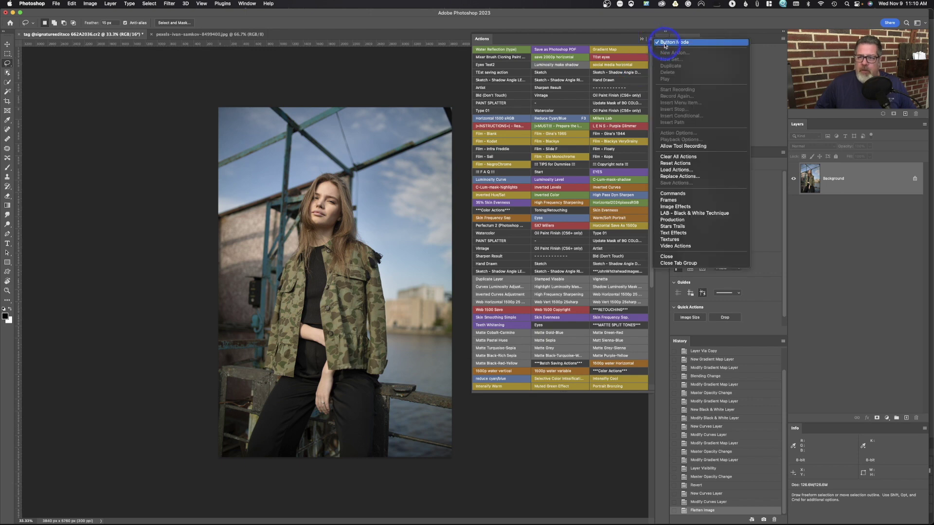
pyautogui.click(665, 45)
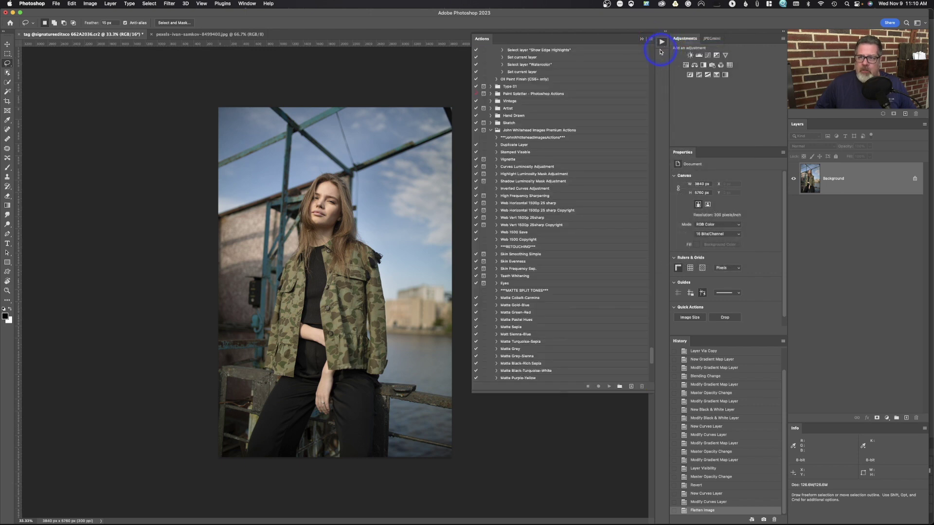
# Create a new action named "Split Tone" in the Default Actions set.
pyautogui.click(652, 41)
pyautogui.click(671, 54)
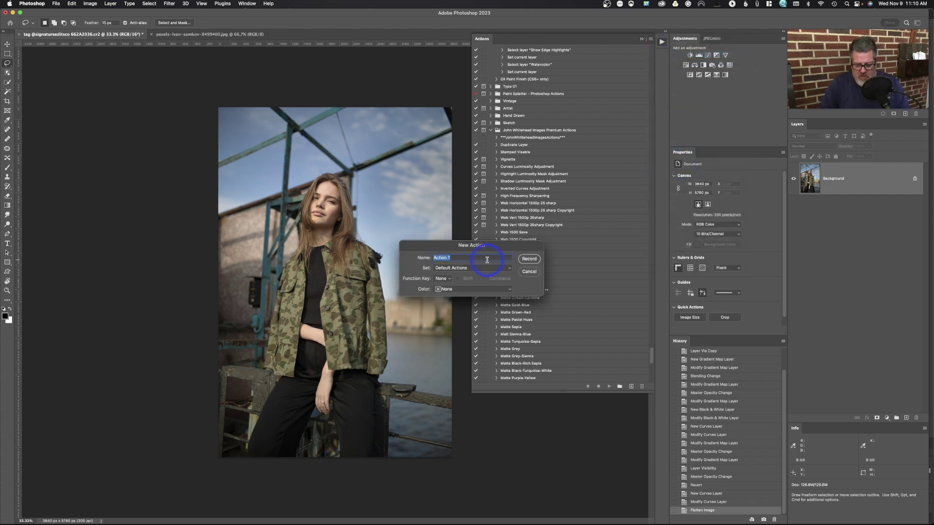
pyautogui.write('Sp')
pyautogui.write('lit')
pyautogui.write('n')
pyautogui.write(' Tone')
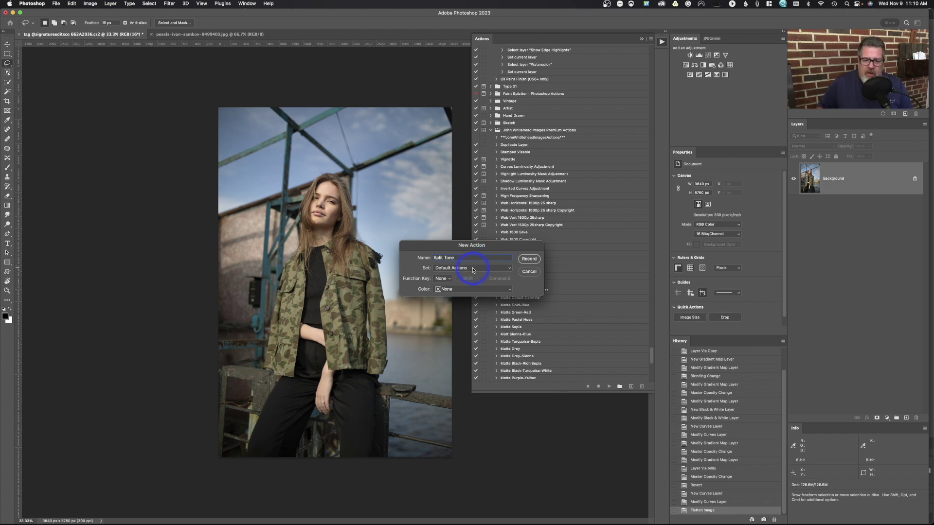
# Assign Command+F2 as the new action's shortcut, start recording it and collapse the actions list.
pyautogui.click(443, 279)
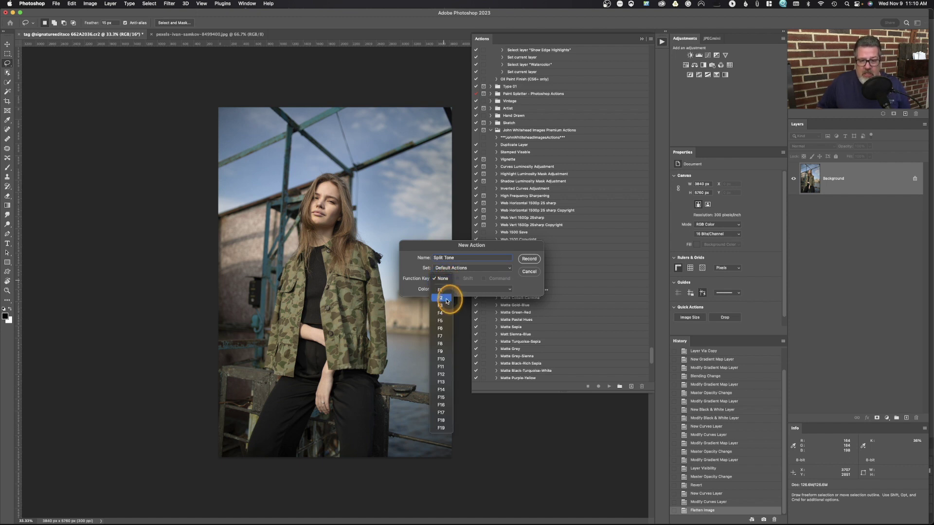
pyautogui.click(446, 298)
pyautogui.click(482, 279)
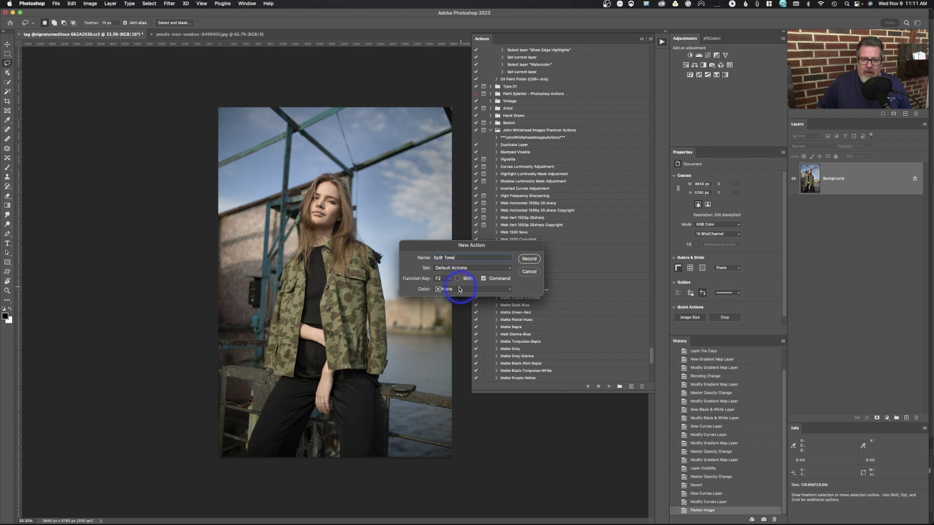
pyautogui.click(534, 259)
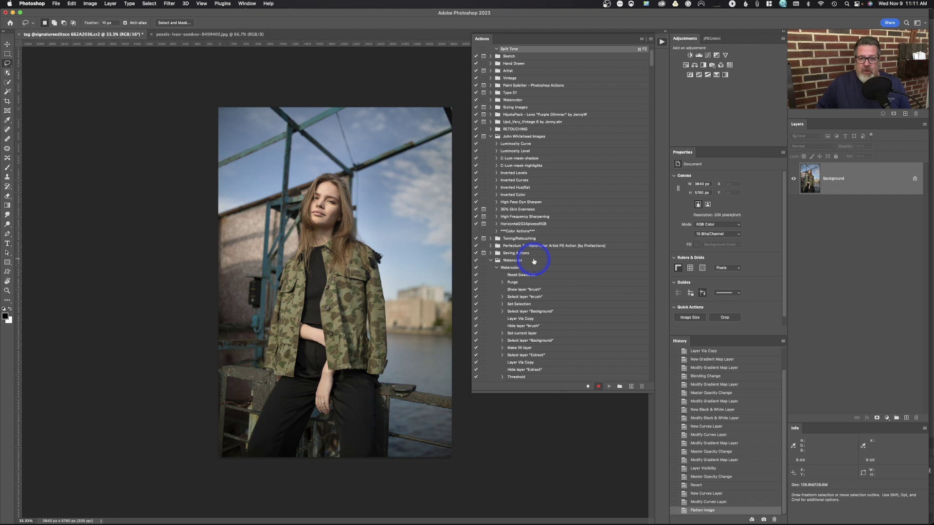
pyautogui.click(641, 38)
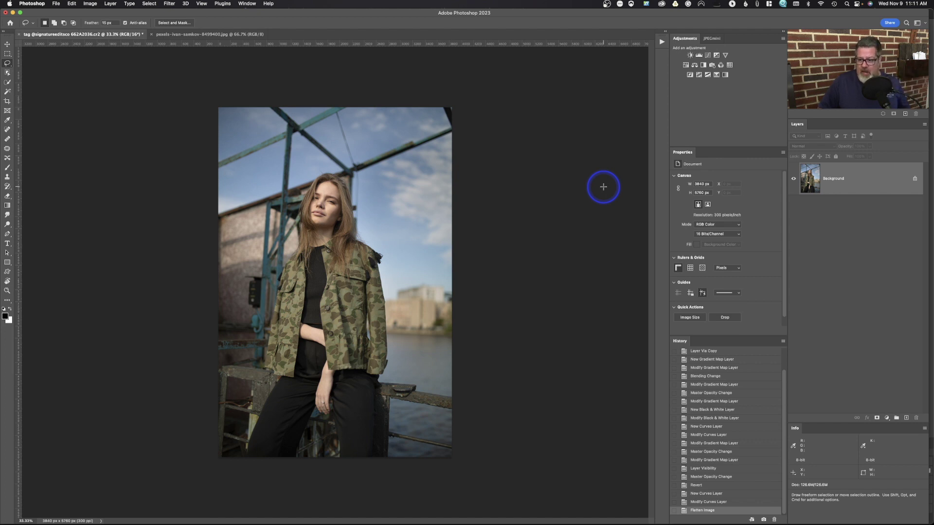
# Create a new layer group above the Background layer and name it "Split Tone".
pyautogui.click(896, 419)
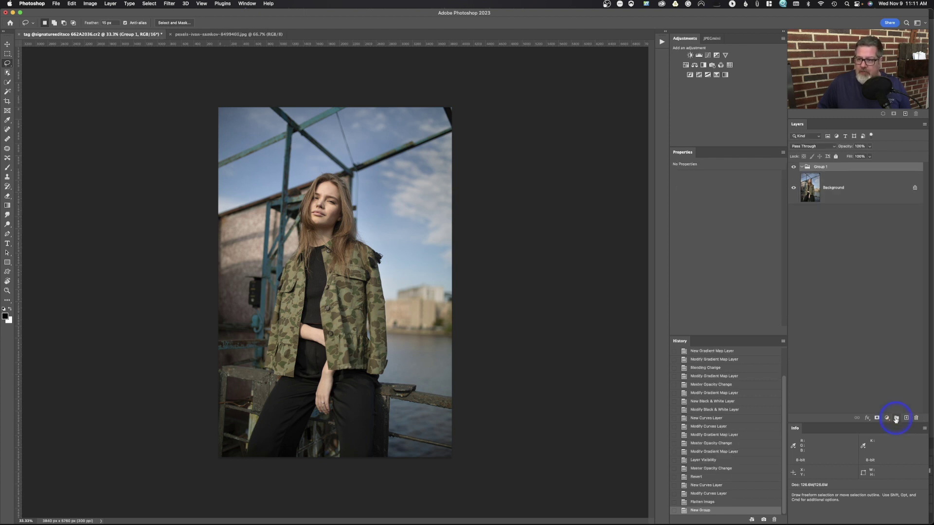
pyautogui.doubleClick(822, 167)
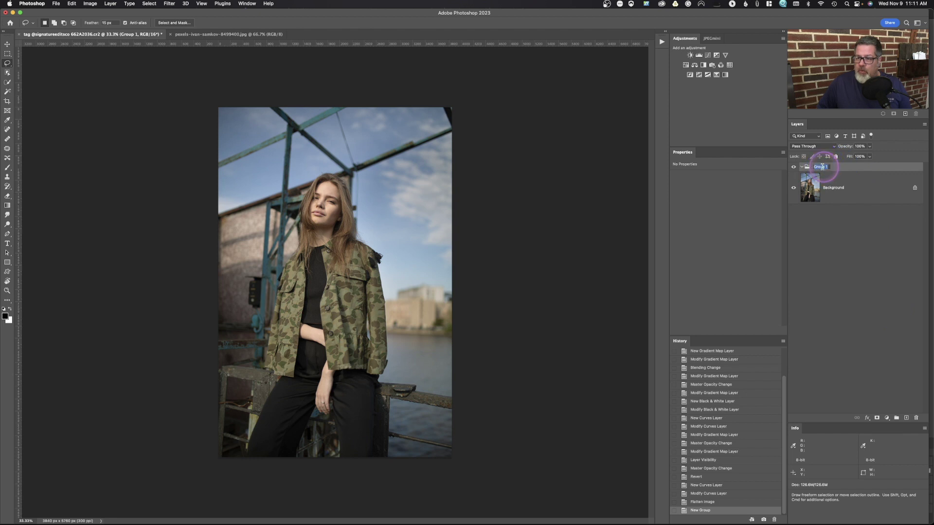
pyautogui.write('Split Tone')
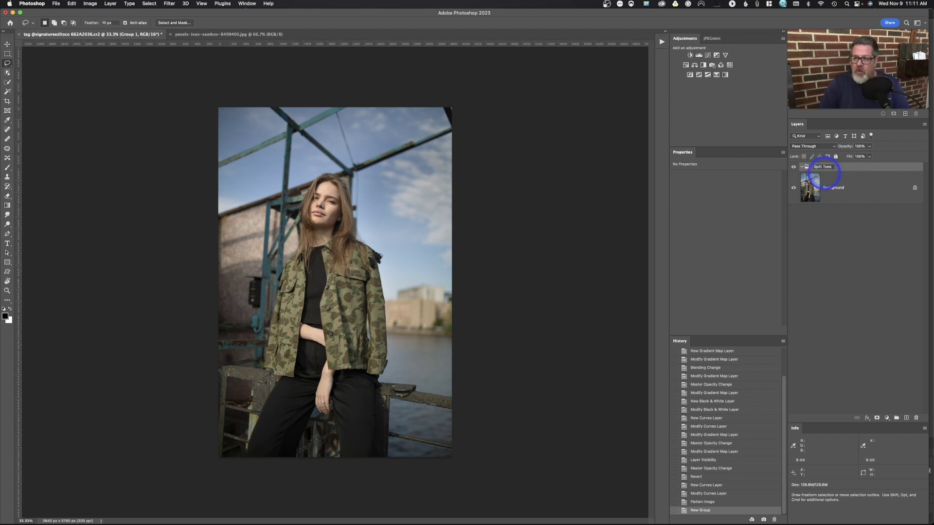
pyautogui.press('Return')
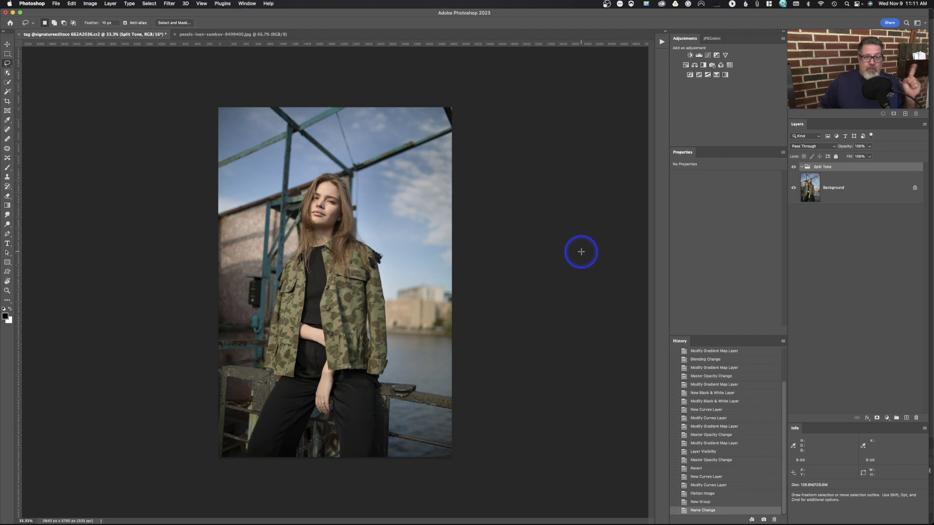
# Add a Black & White adjustment layer with default settings inside the Split Tone group and hide it.
pyautogui.click(702, 66)
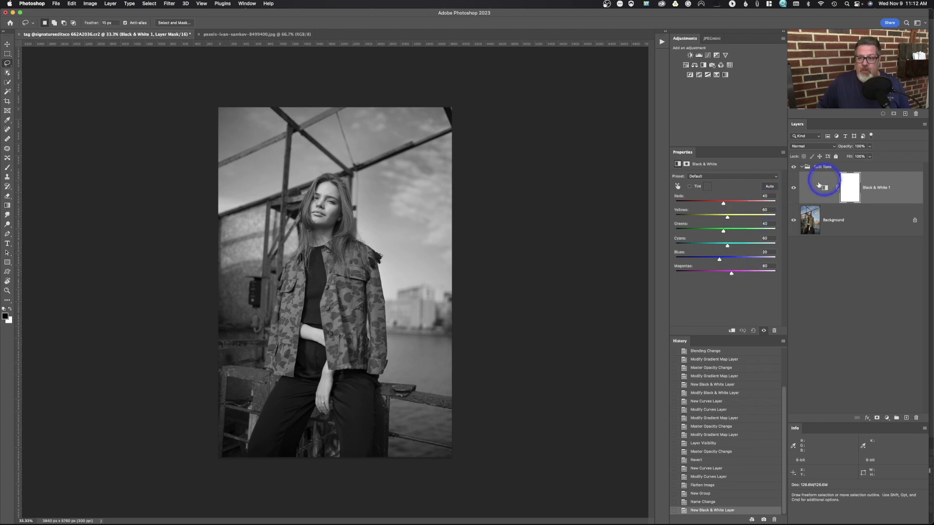
pyautogui.click(793, 189)
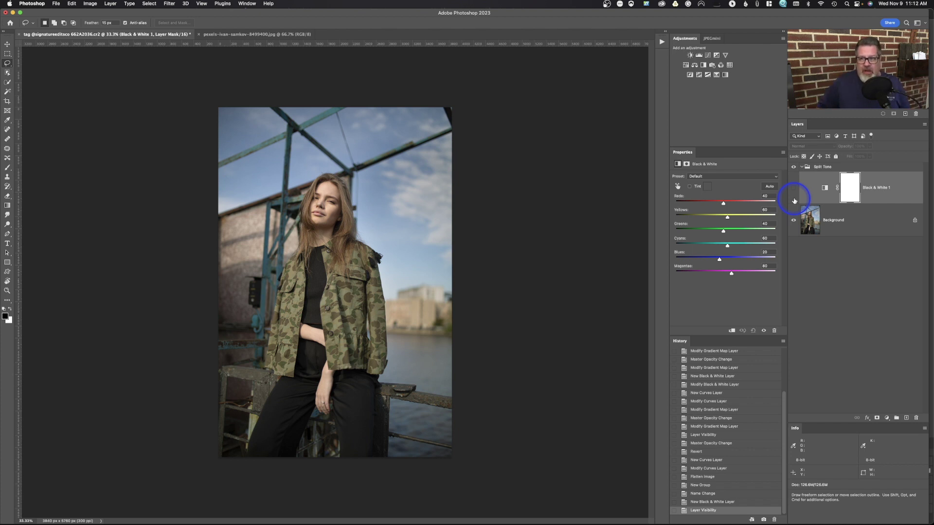
# Add a Gradient Map adjustment layer to the group with the Color blend mode and 40% opacity.
pyautogui.click(724, 75)
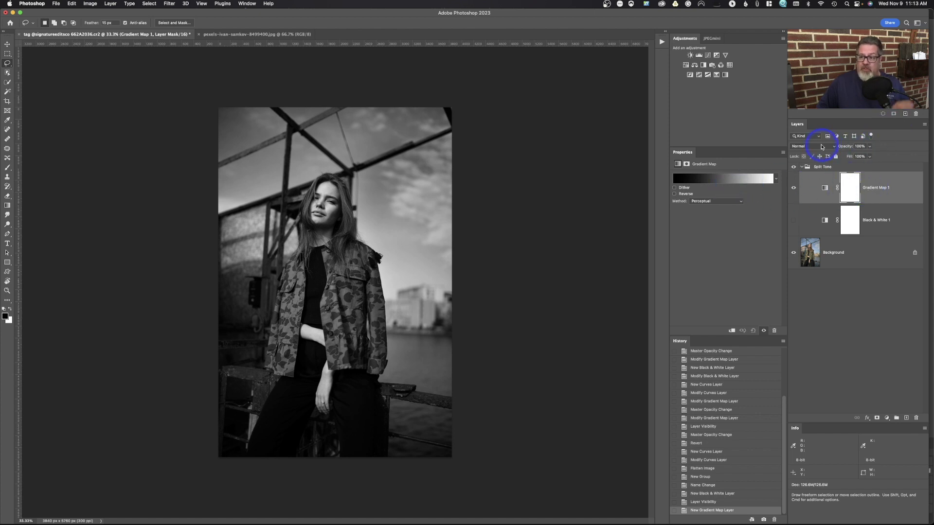
pyautogui.moveTo(821, 146); pyautogui.dragTo(804, 339)
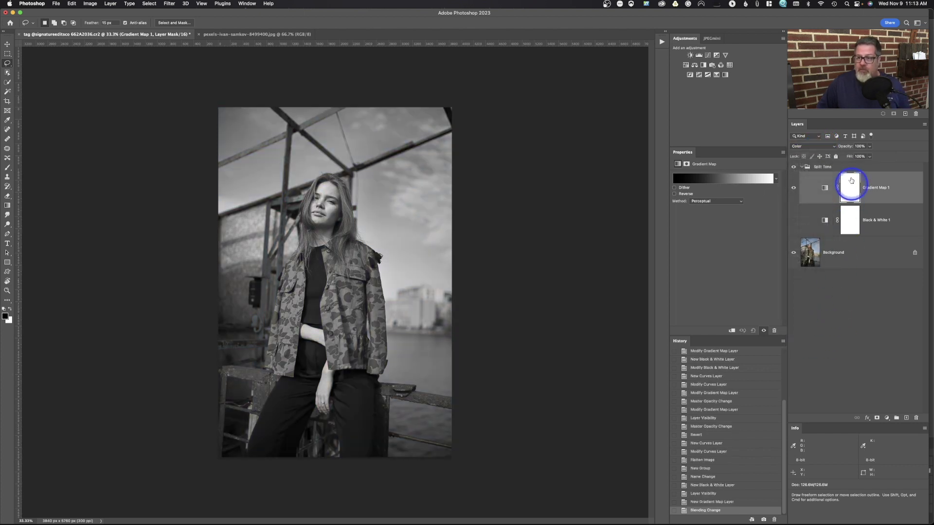
pyautogui.moveTo(842, 147); pyautogui.dragTo(827, 150)
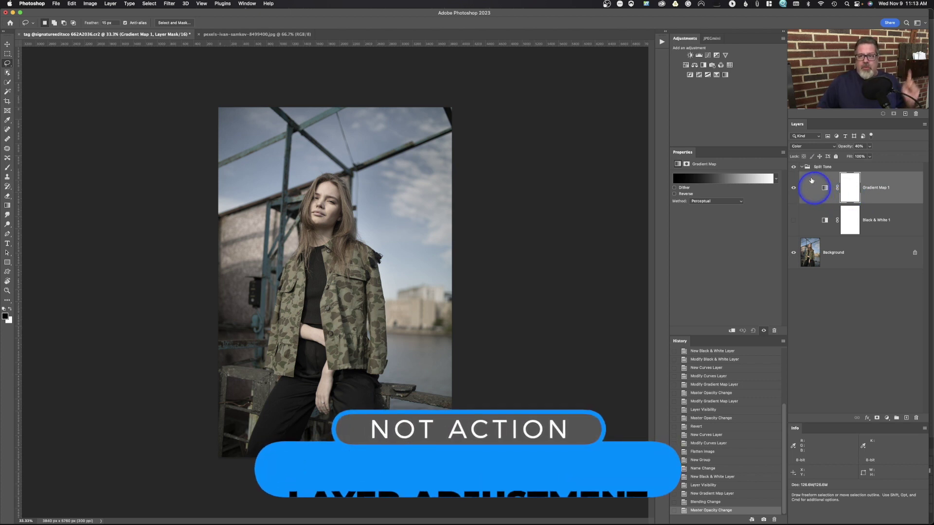
# Add a Curves adjustment layer above the gradient map and raise the RGB black point to output 22.
pyautogui.click(708, 55)
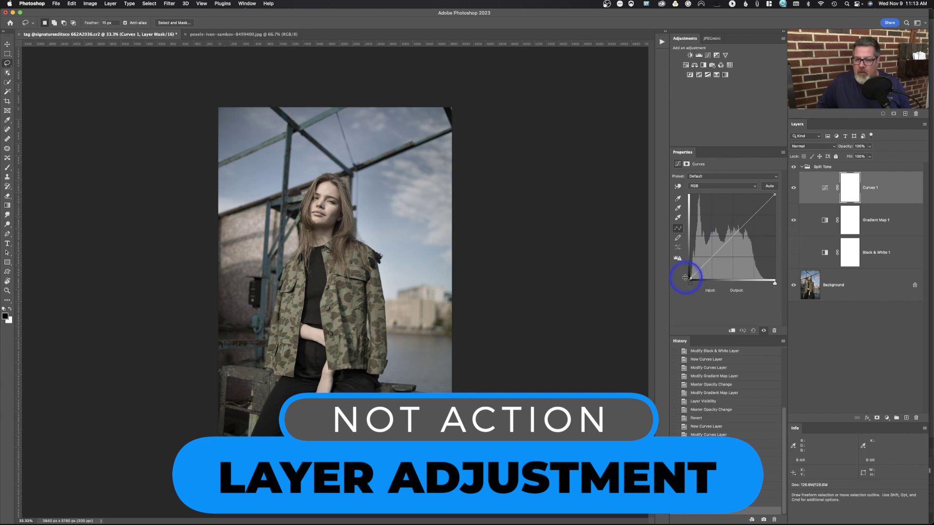
pyautogui.moveTo(690, 279); pyautogui.dragTo(686, 272)
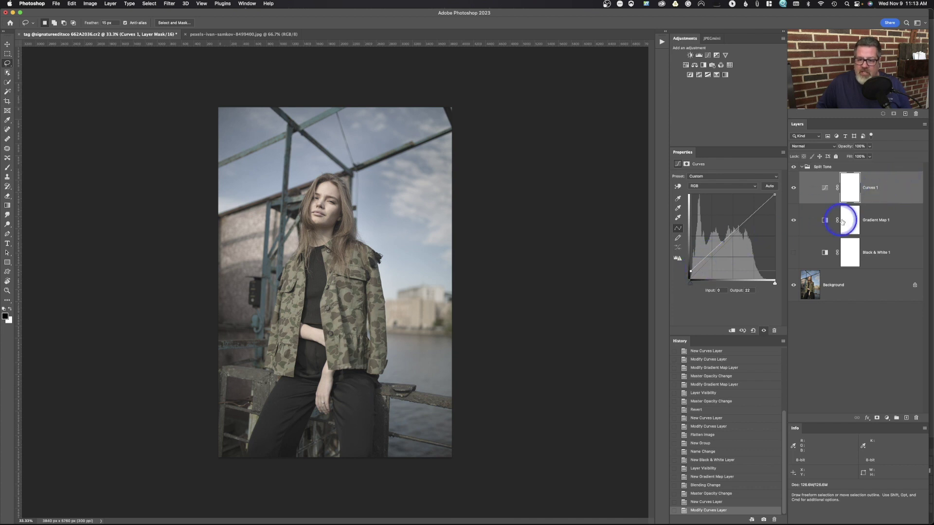
# Rename the Curves layer in the Split Tone group to "Matte Look" and hide it.
pyautogui.click(871, 187)
pyautogui.doubleClick(871, 187)
pyautogui.write('M')
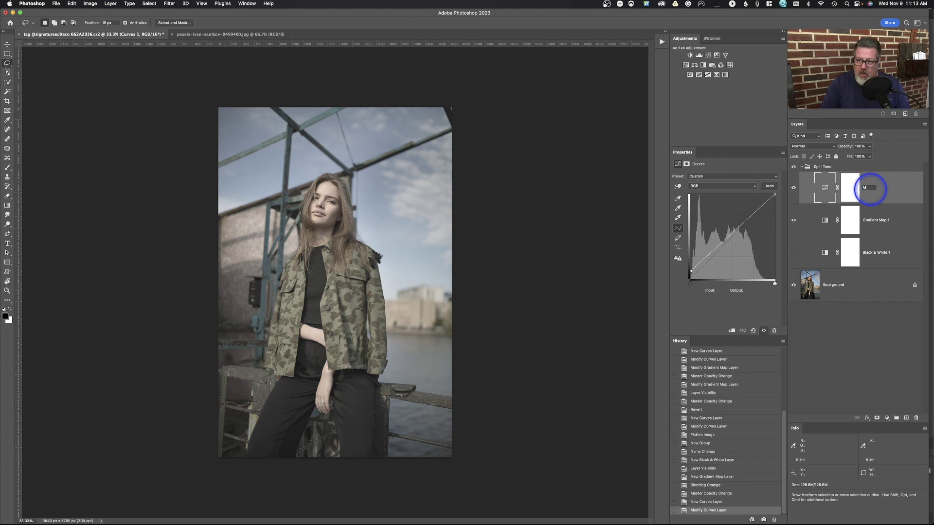
pyautogui.write('atte Look')
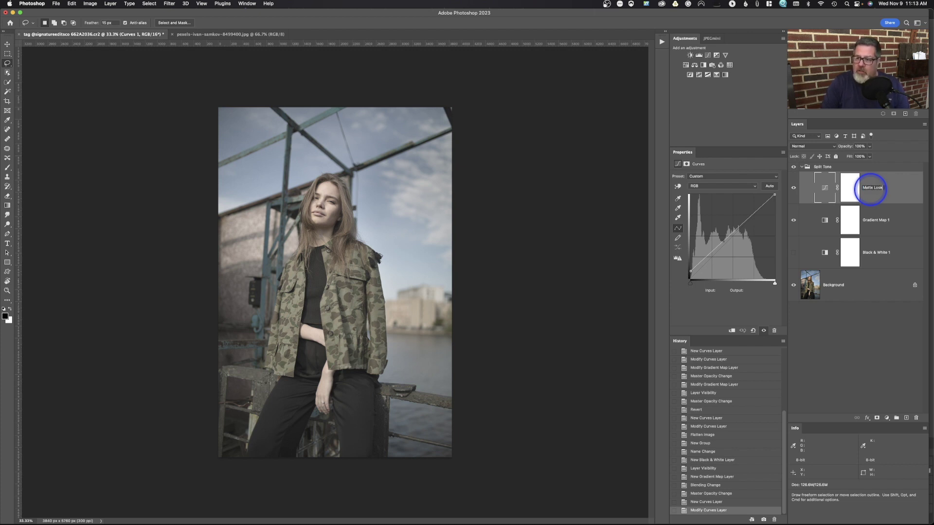
pyautogui.press('Return')
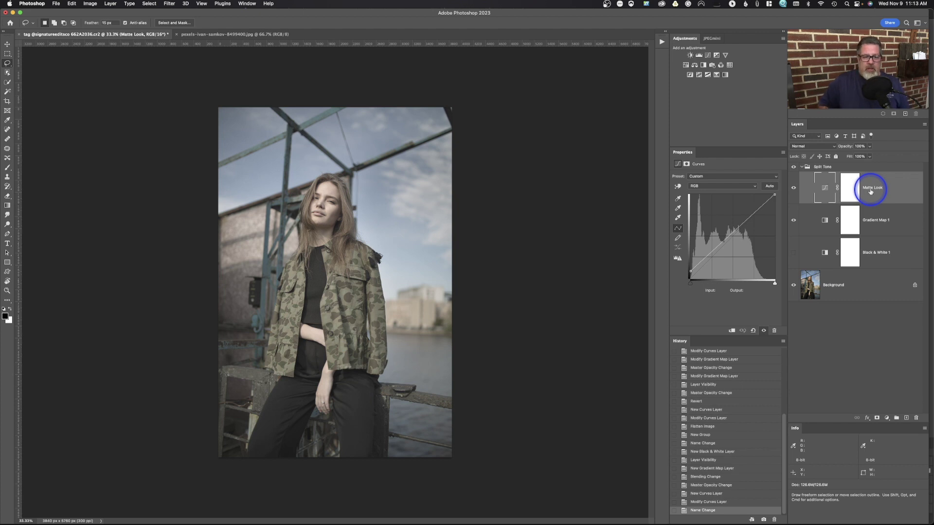
pyautogui.click(794, 188)
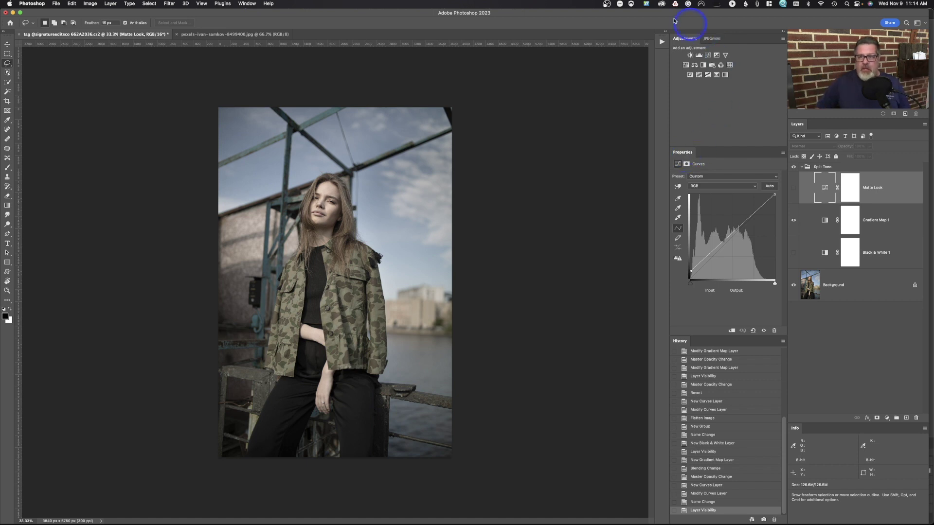
# Stop recording the Split Tone action and switch the actions list to Button Mode.
pyautogui.click(661, 42)
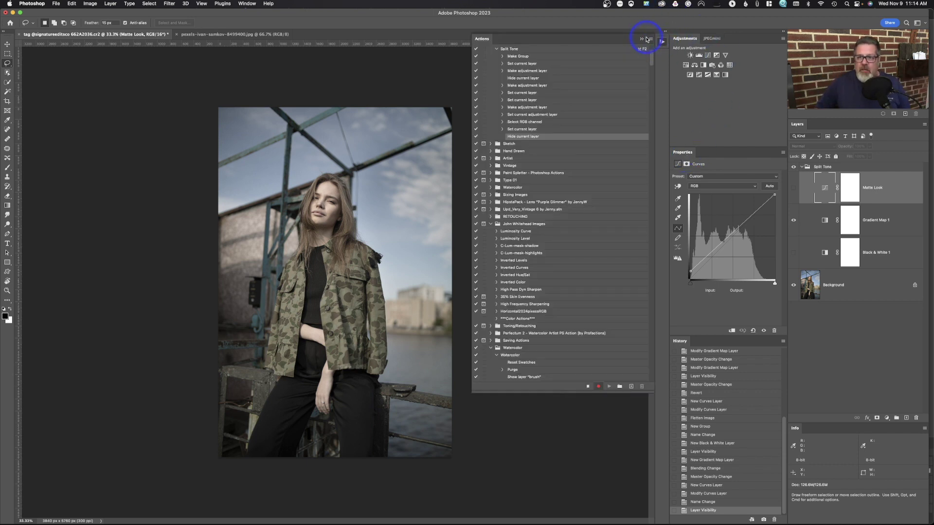
pyautogui.click(648, 38)
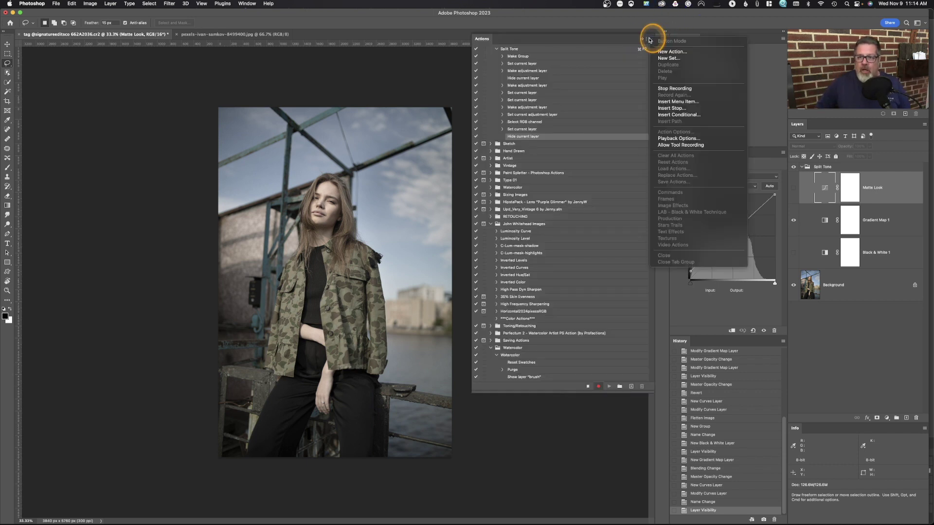
pyautogui.click(671, 89)
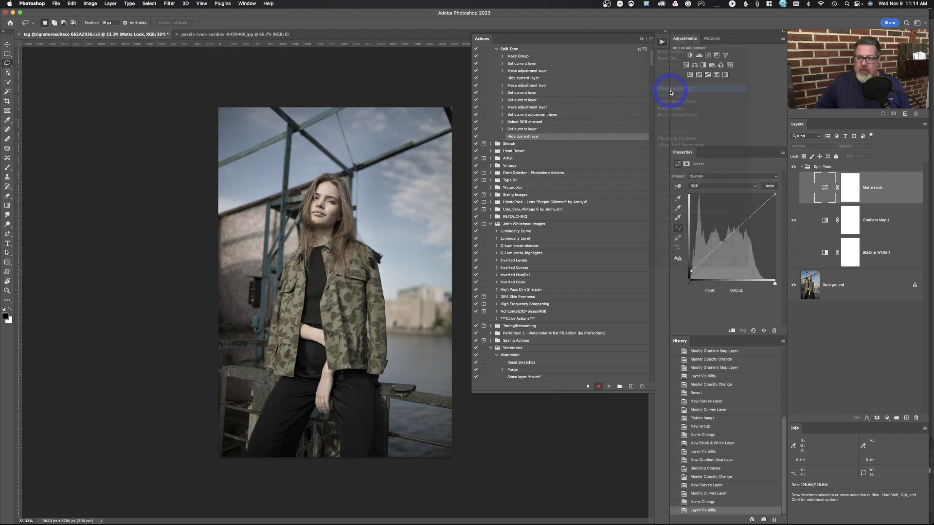
pyautogui.click(650, 42)
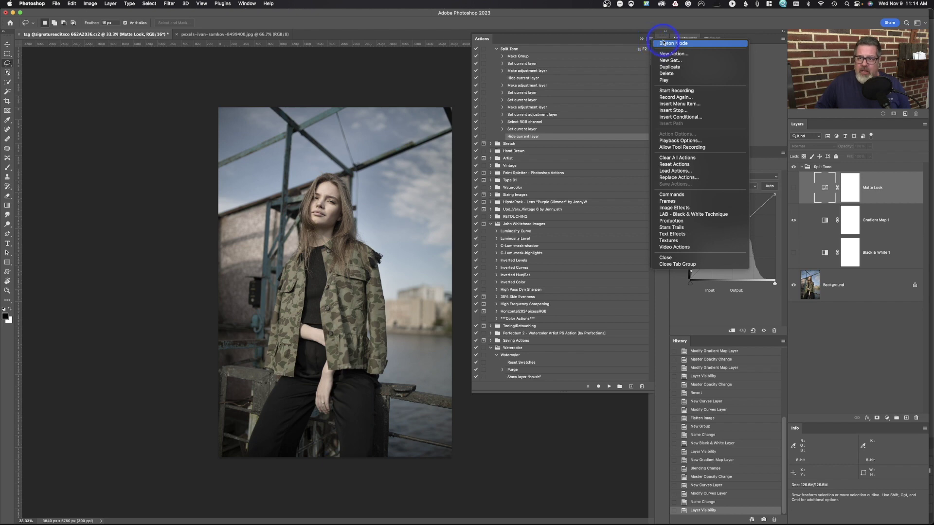
pyautogui.click(663, 43)
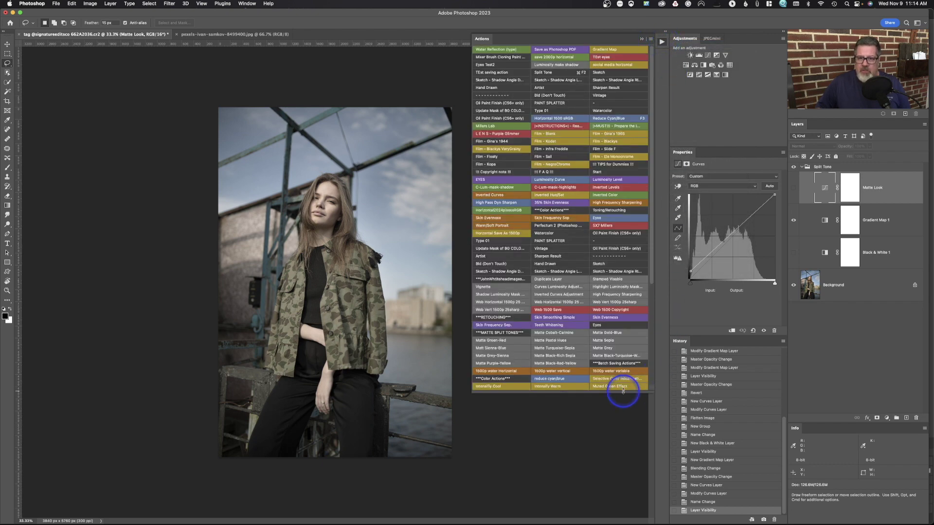
pyautogui.click(642, 40)
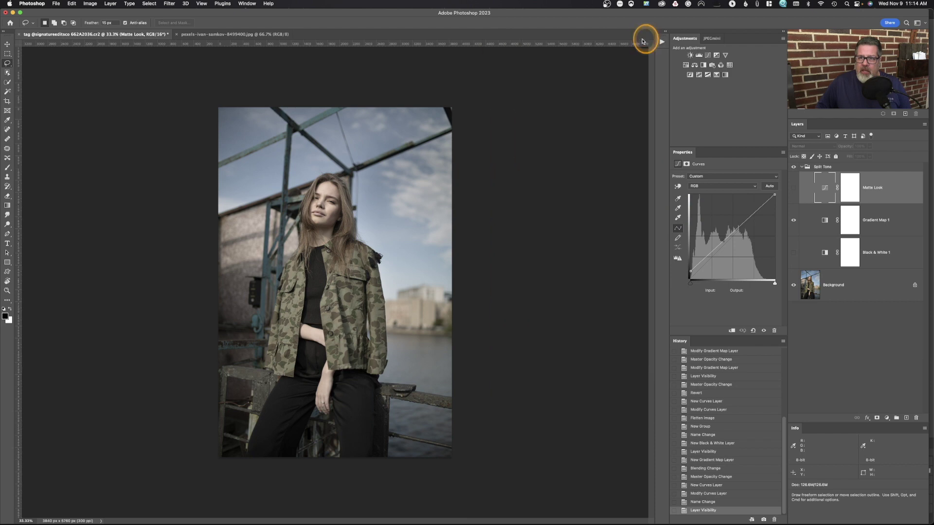
# Delete the Split Tone group with its layers and rebuild it by playing the Split Tone action, with the Black & White layer made visible.
pyautogui.keyDown('shift'); pyautogui.click(907, 254); pyautogui.keyUp('shift')
pyautogui.moveTo(908, 253); pyautogui.dragTo(915, 415)
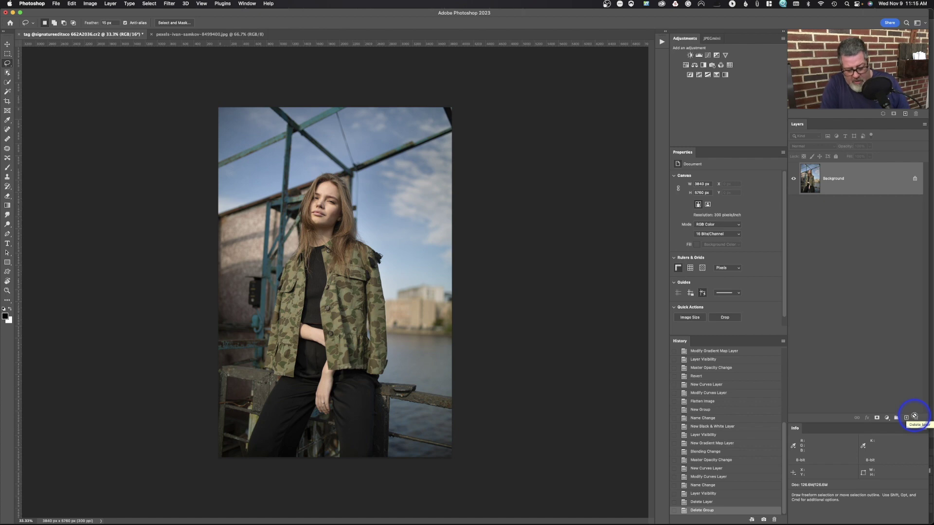
pyautogui.press('F2')
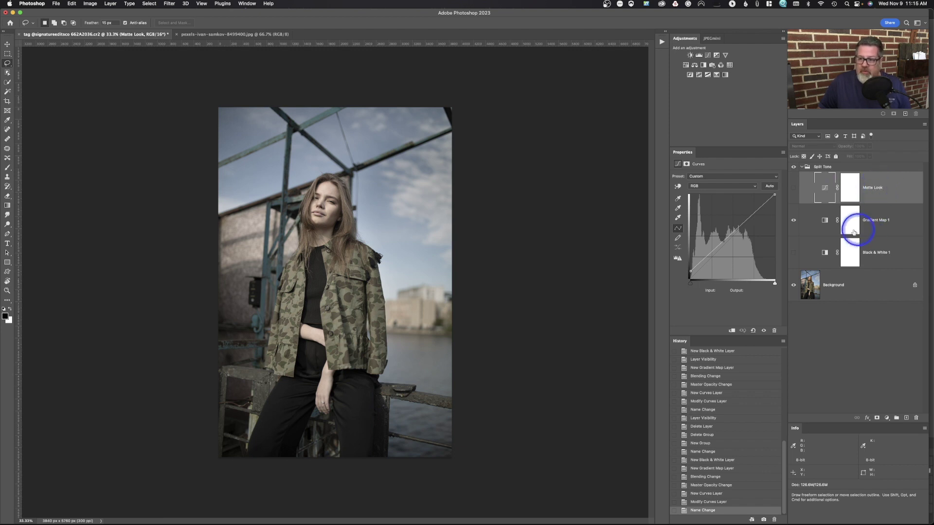
pyautogui.click(793, 253)
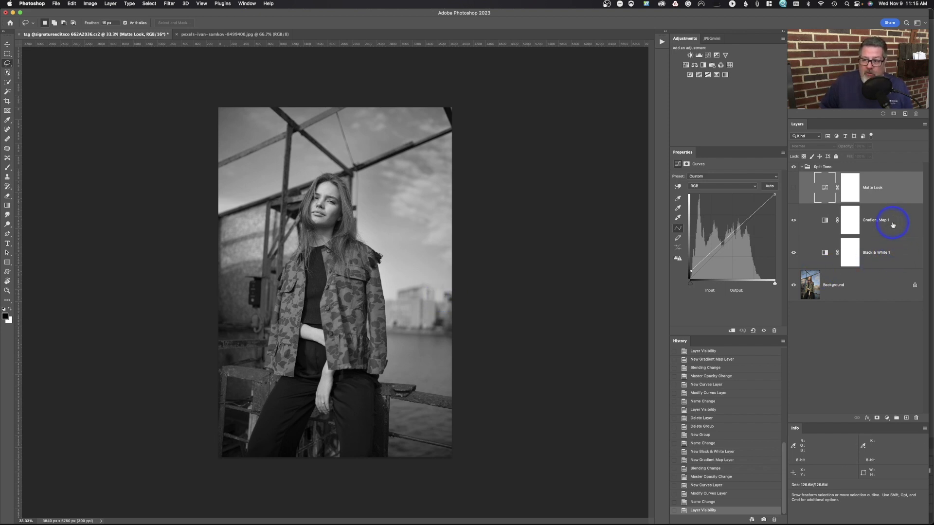
pyautogui.click(825, 220)
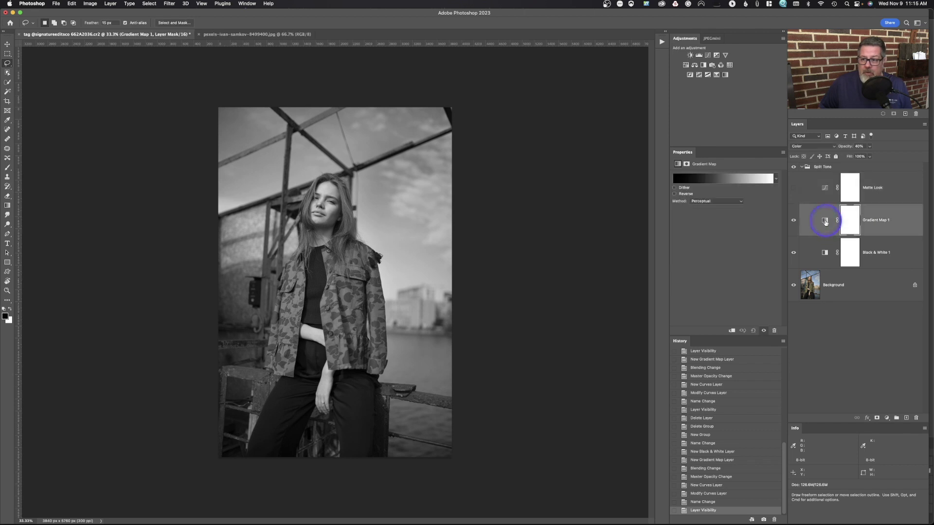
pyautogui.click(738, 182)
pyautogui.click(693, 220)
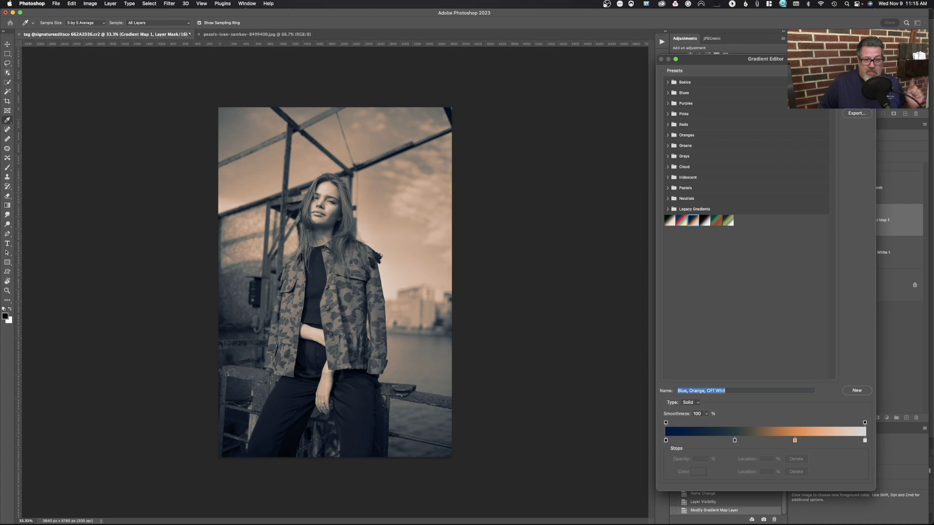
pyautogui.press('Escape')
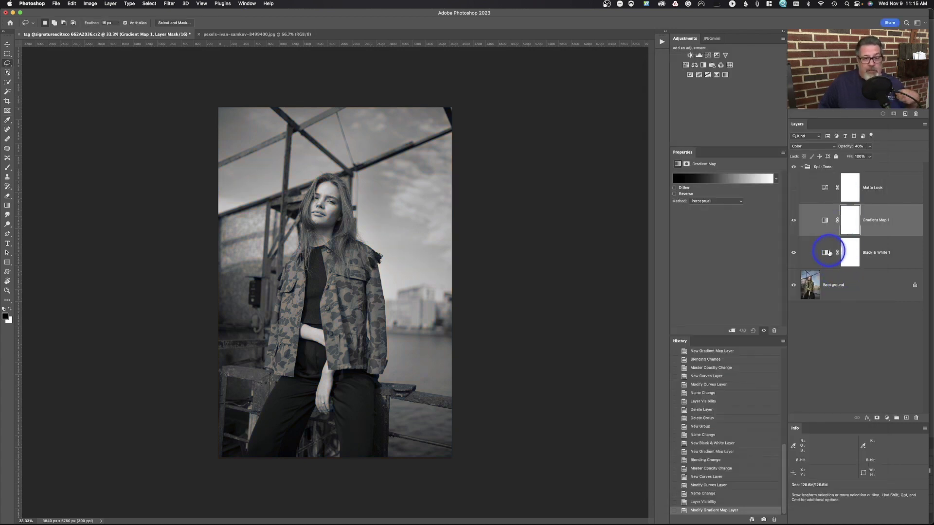
# Try the Sepia 1 and Sepia Highlights 2 legacy Photographic Toning presets on the gradient map and apply Blue 1.
pyautogui.click(825, 220)
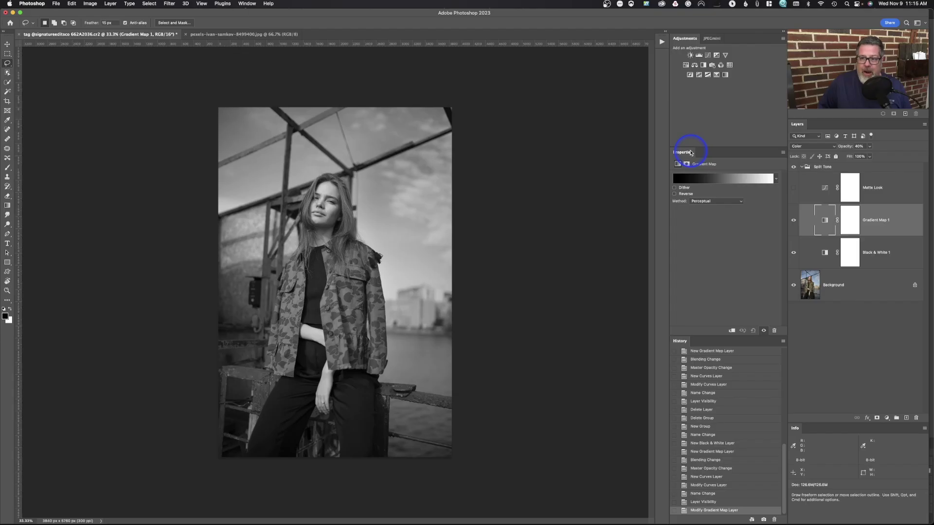
pyautogui.click(762, 178)
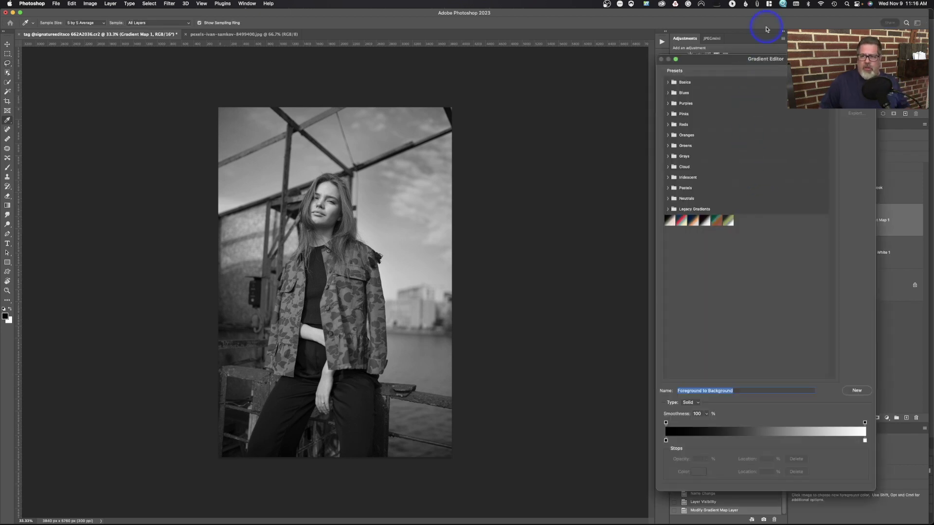
pyautogui.moveTo(763, 66); pyautogui.dragTo(560, 90)
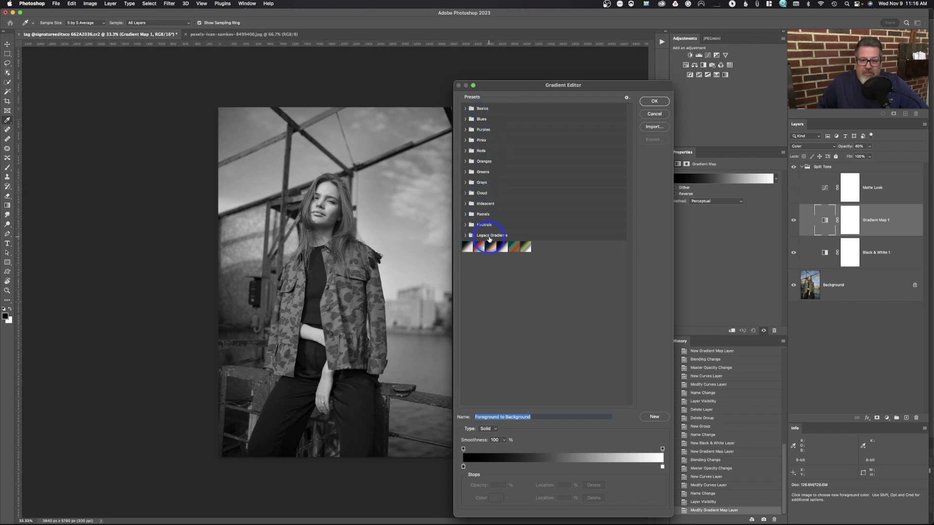
pyautogui.click(466, 236)
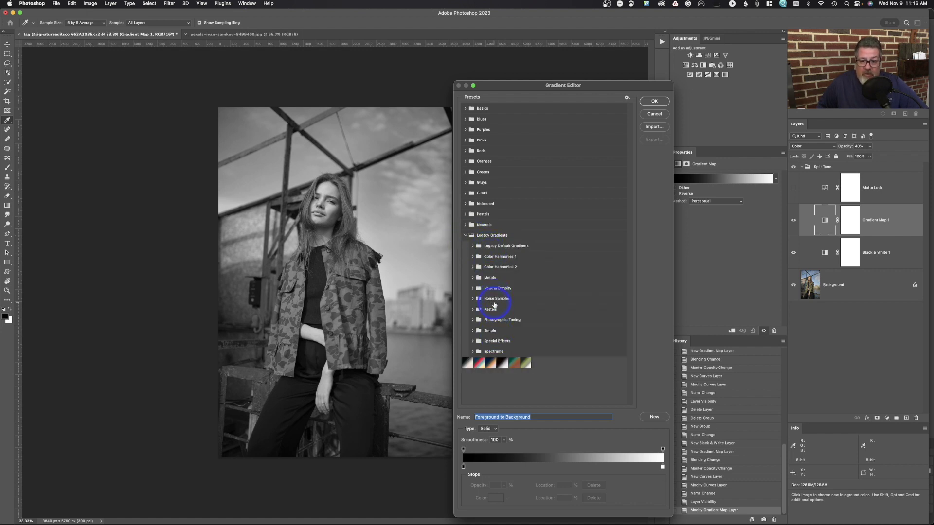
pyautogui.click(471, 320)
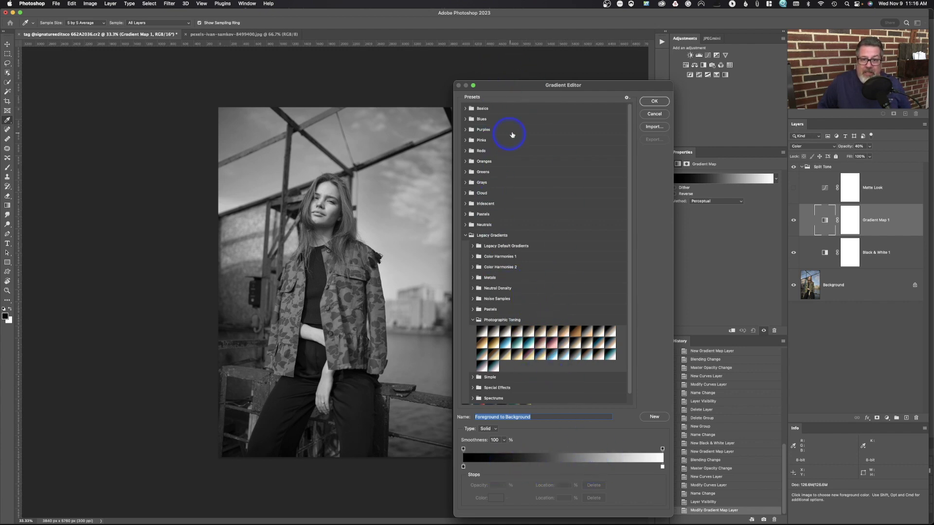
pyautogui.click(518, 333)
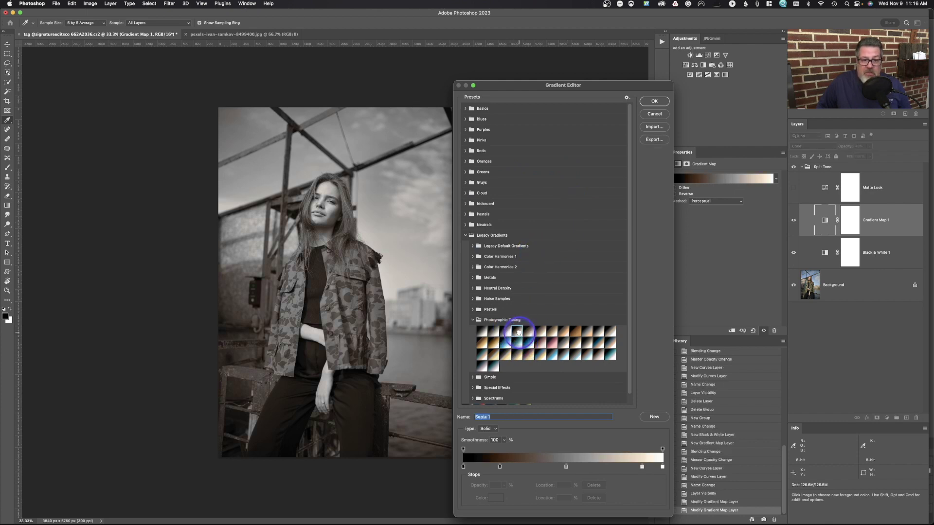
pyautogui.click(603, 330)
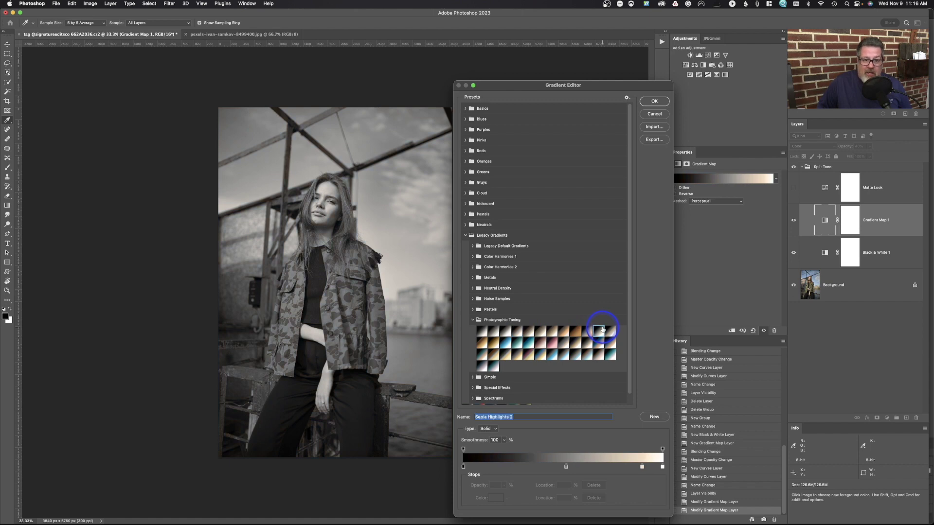
pyautogui.click(506, 344)
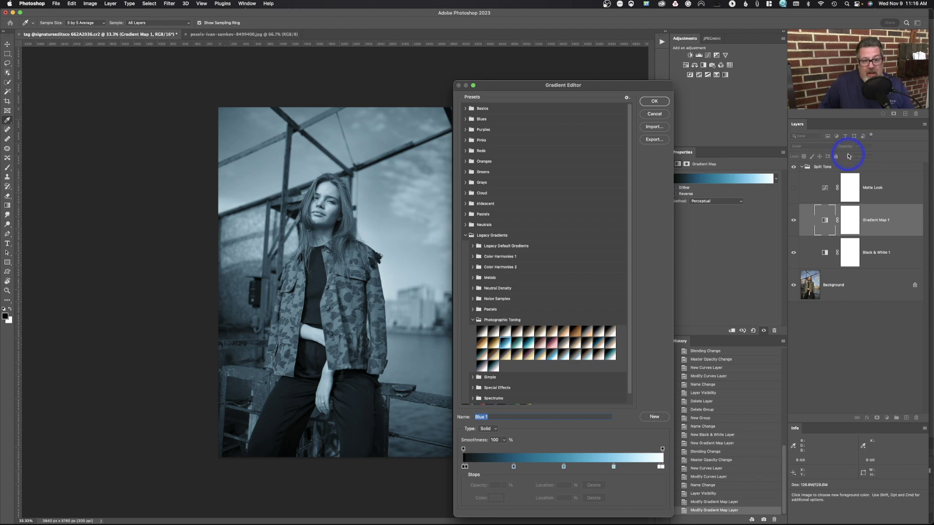
pyautogui.click(660, 100)
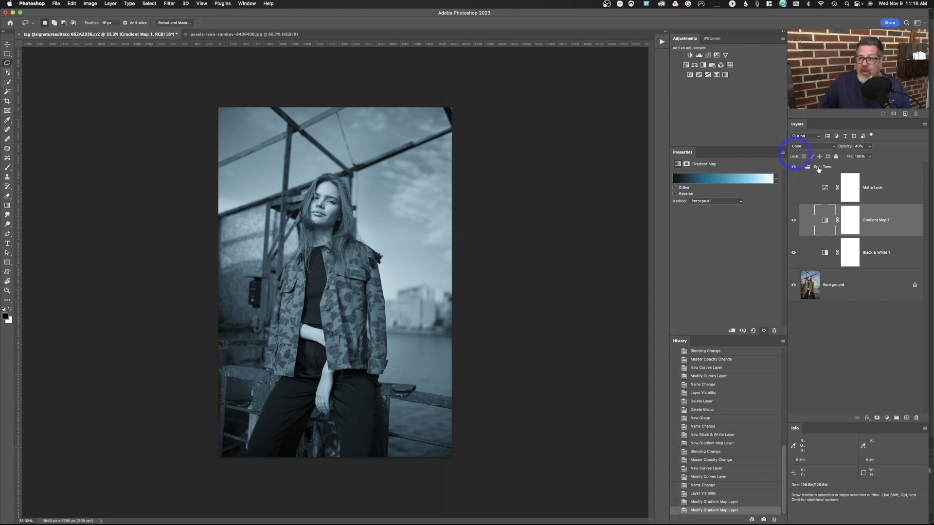
# Try lowering the Gradient Map layer's opacity to about 13% and return it to 40%.
pyautogui.moveTo(844, 146)
pyautogui.mouseDown()
pyautogui.moveTo(857, 146)
pyautogui.moveTo(831, 151)
pyautogui.mouseUp()
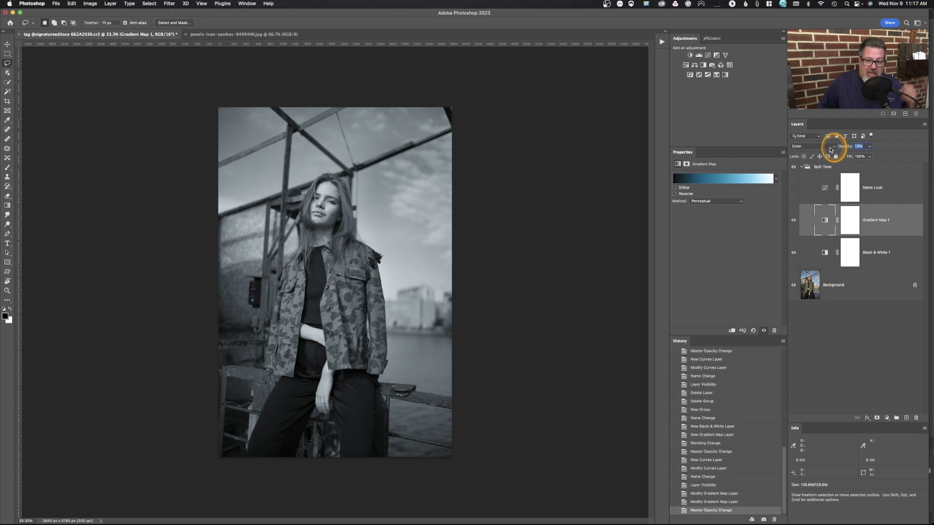
pyautogui.moveTo(831, 150); pyautogui.dragTo(833, 152)
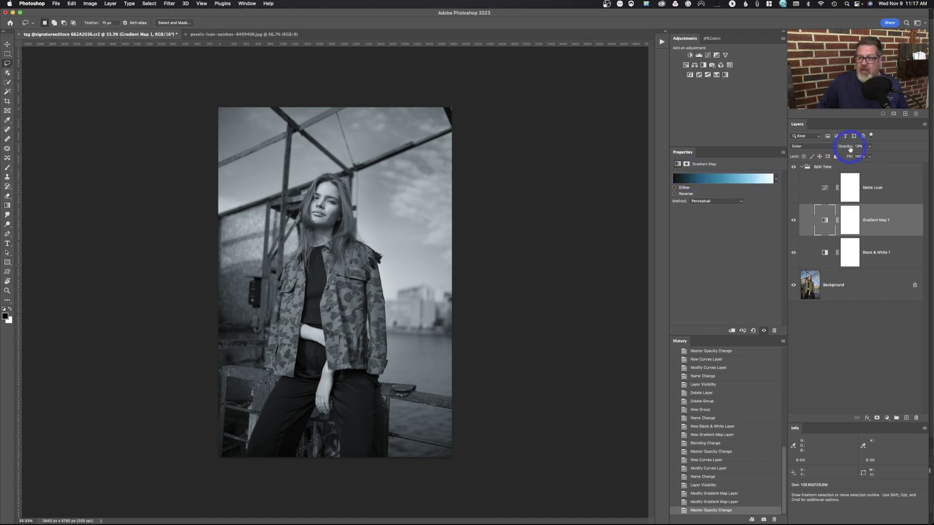
pyautogui.moveTo(847, 149); pyautogui.dragTo(858, 152)
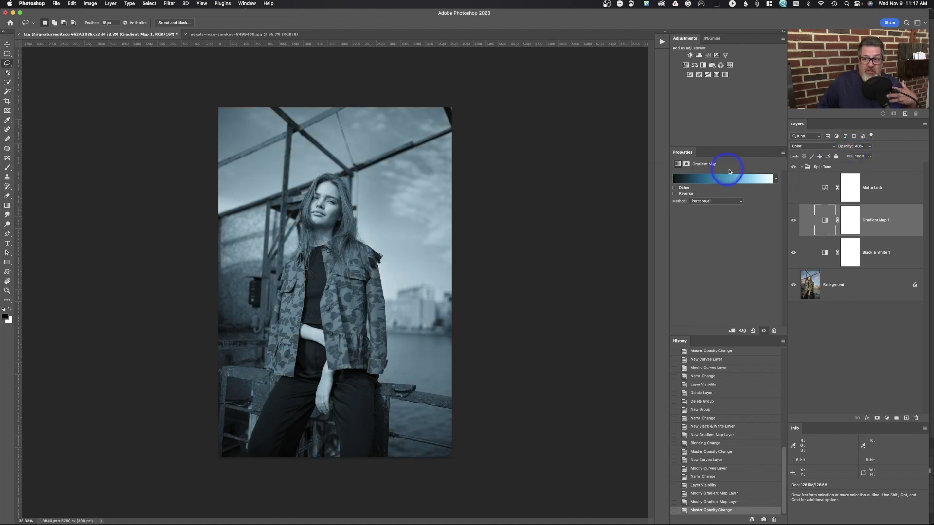
# Try the Gray/Cream, blue-orange-off-white and Nuclear Earthtone gradient presets on the gradient map.
pyautogui.click(721, 179)
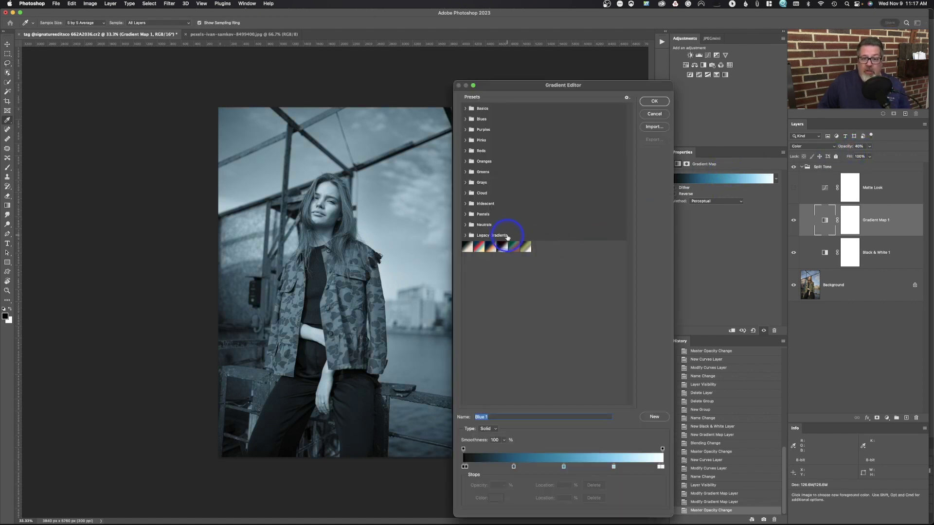
pyautogui.click(466, 247)
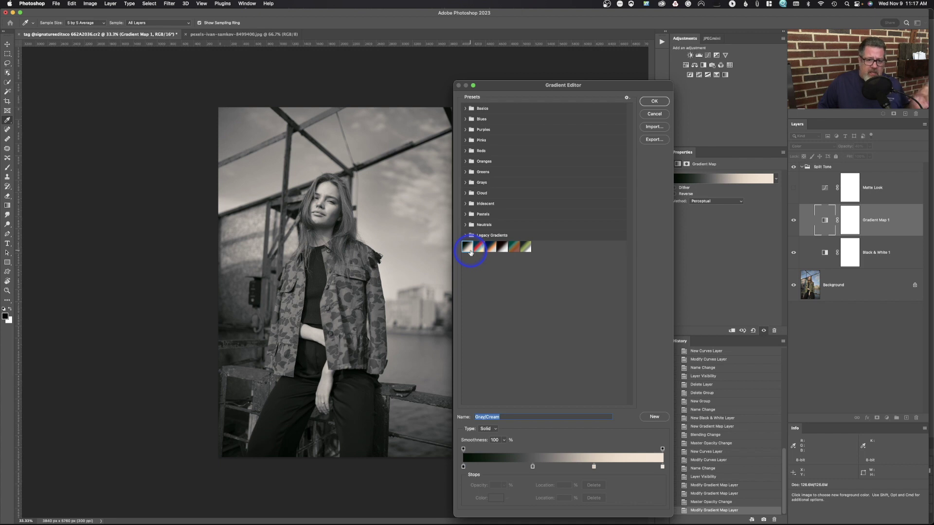
pyautogui.click(490, 248)
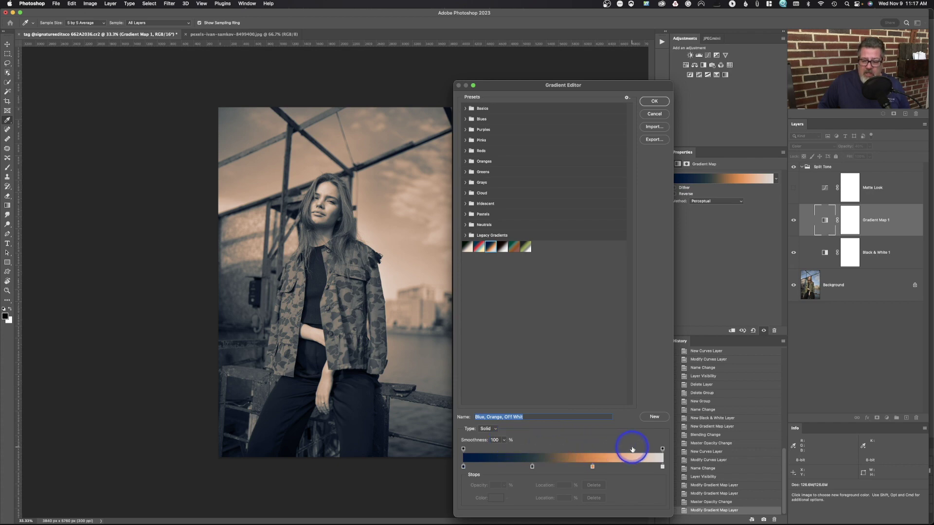
pyautogui.click(519, 248)
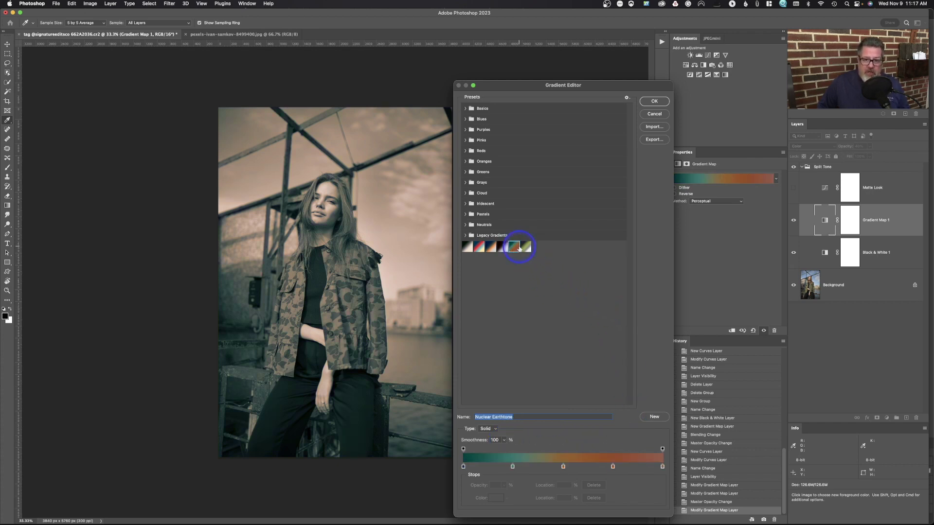
# Try the Blue_12 preset from the Blues gradients and choose Blue_30 for the gradient map.
pyautogui.click(466, 120)
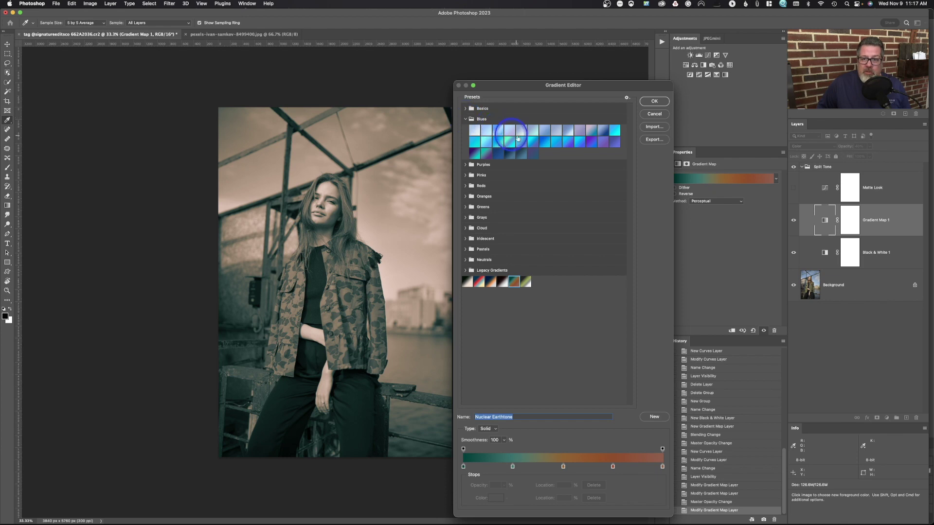
pyautogui.click(603, 130)
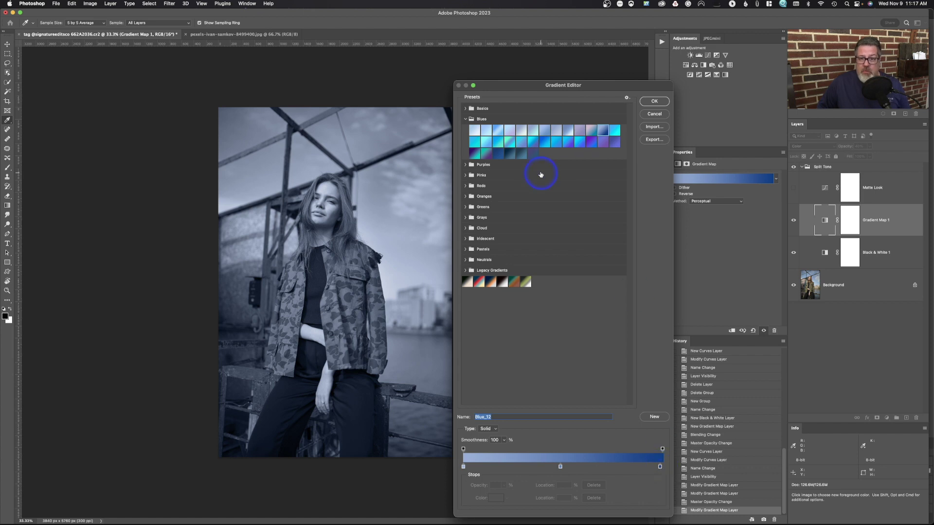
pyautogui.click(509, 154)
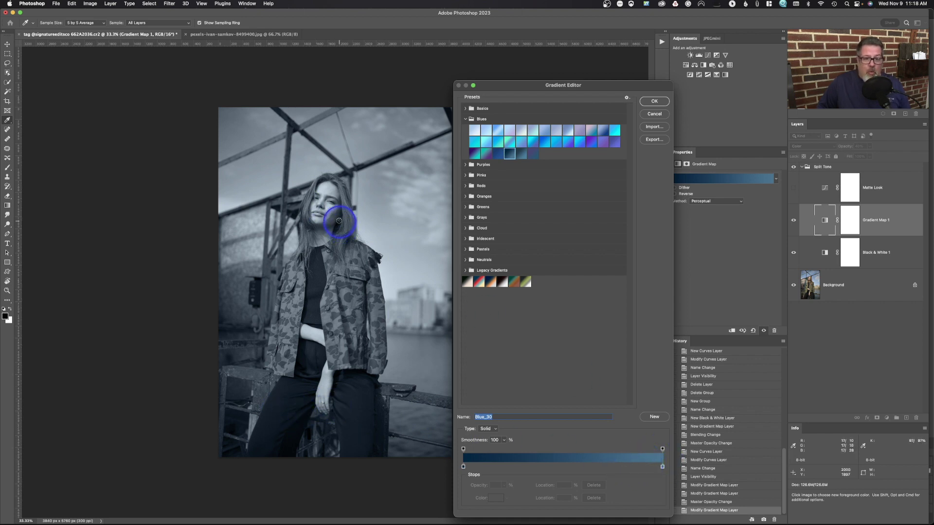
# Set the gradient's highlight color stop at location 100% to light blue cce2f4.
pyautogui.click(662, 468)
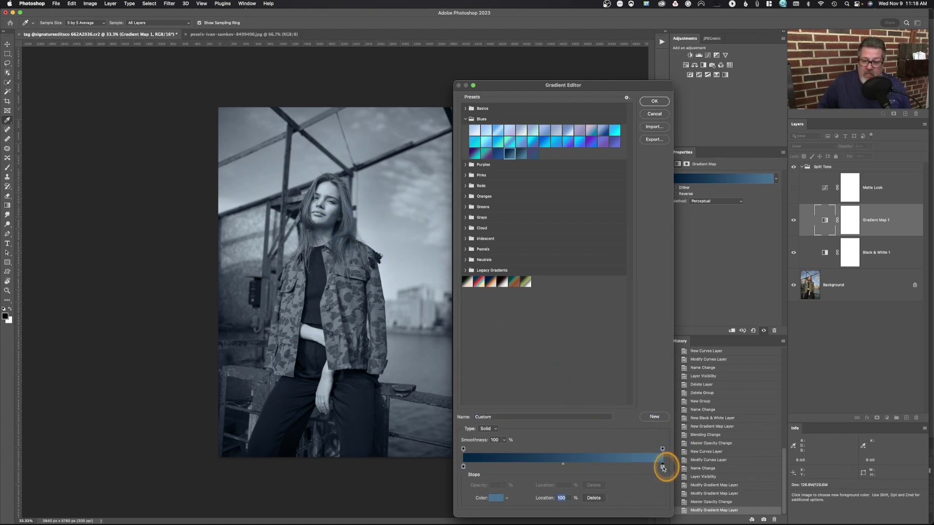
pyautogui.click(497, 496)
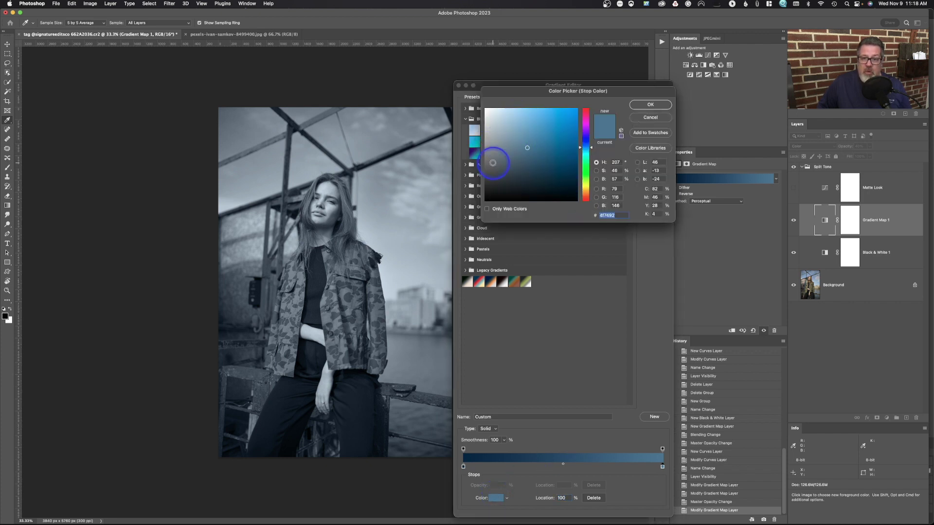
pyautogui.click(499, 148)
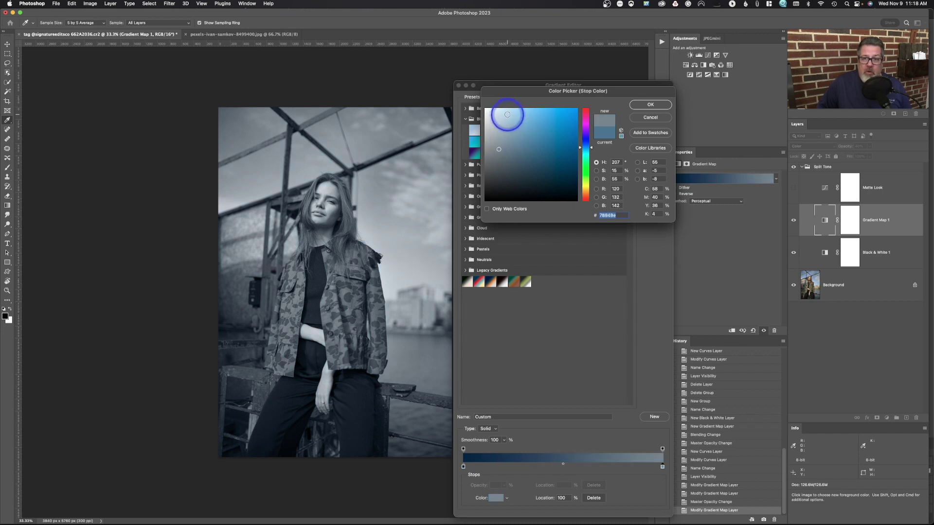
pyautogui.click(500, 112)
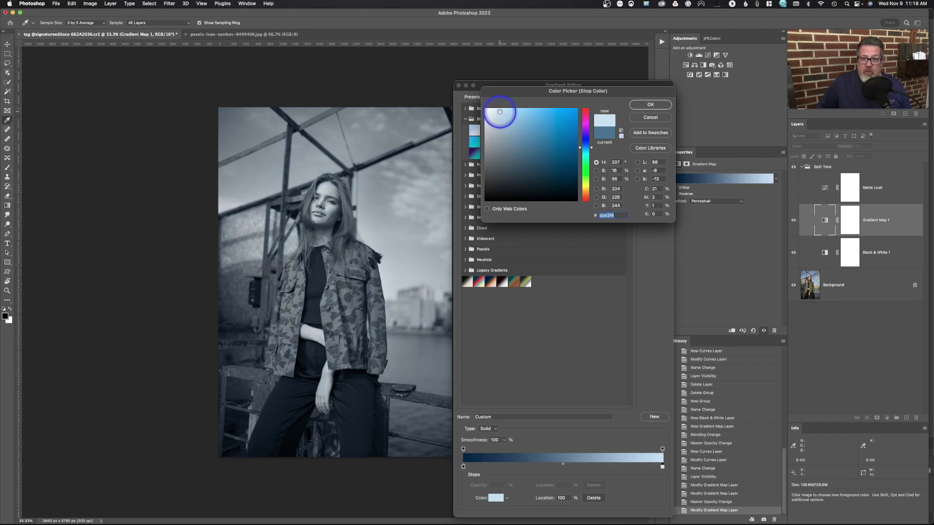
pyautogui.click(651, 105)
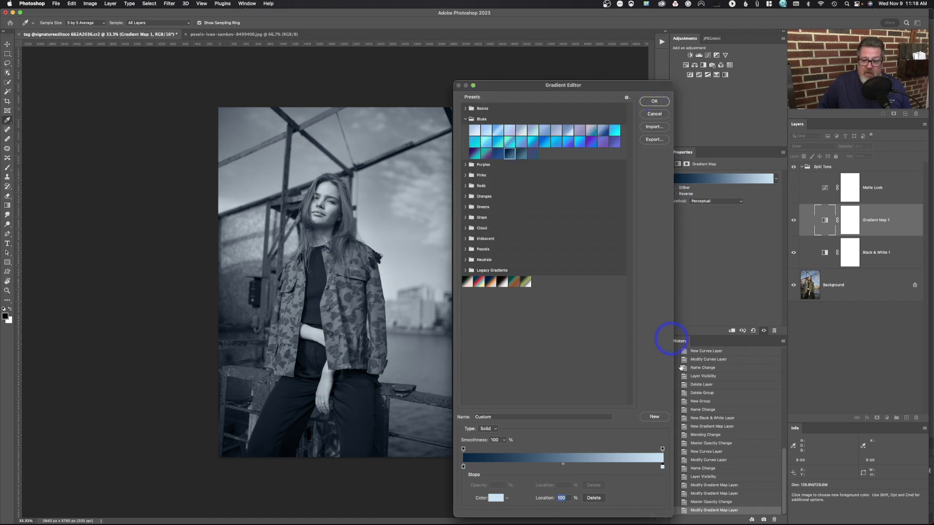
# Set the gradient's shadow color stop at location 0% to dark blue 061b36 and apply the gradient.
pyautogui.click(463, 467)
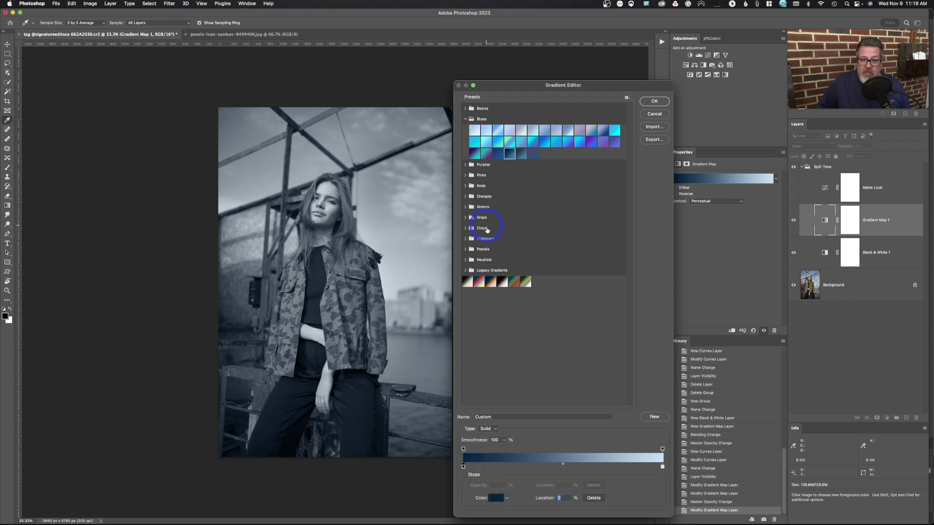
pyautogui.click(495, 498)
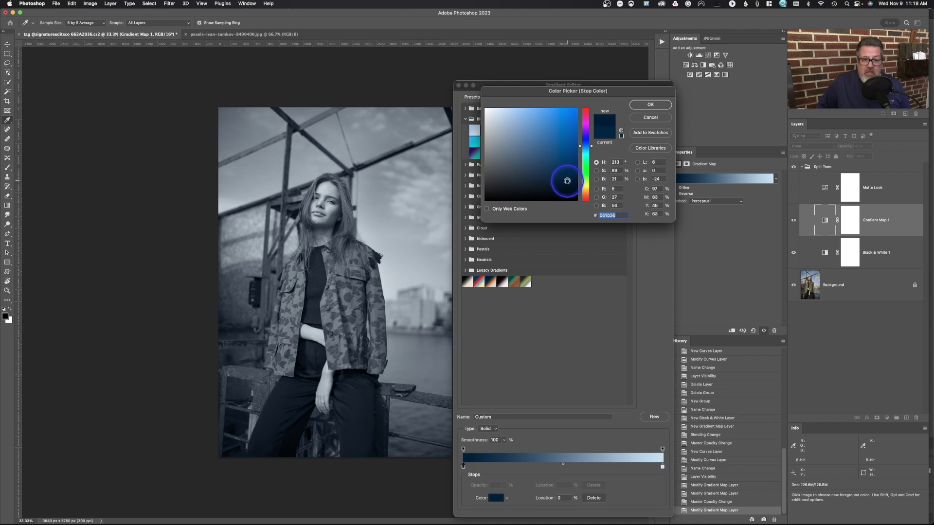
pyautogui.click(651, 103)
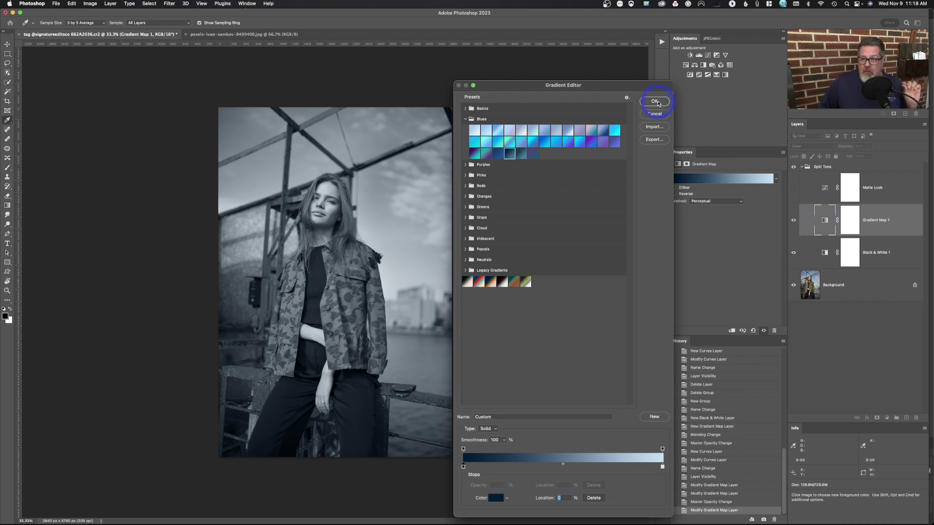
pyautogui.click(655, 101)
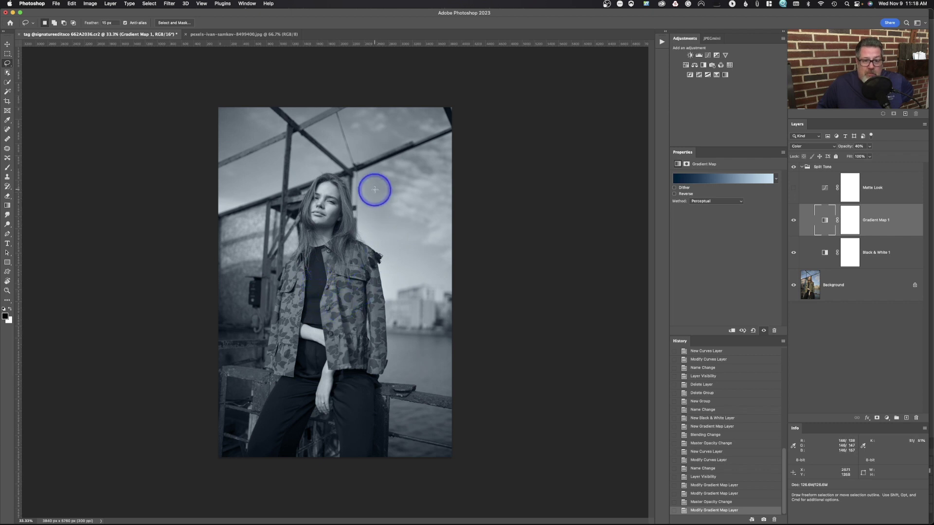
# Hide the Black & White 1 layer, compare the image with and without Gradient Map 1, and set that gradient map's opacity to about 46%.
pyautogui.click(793, 253)
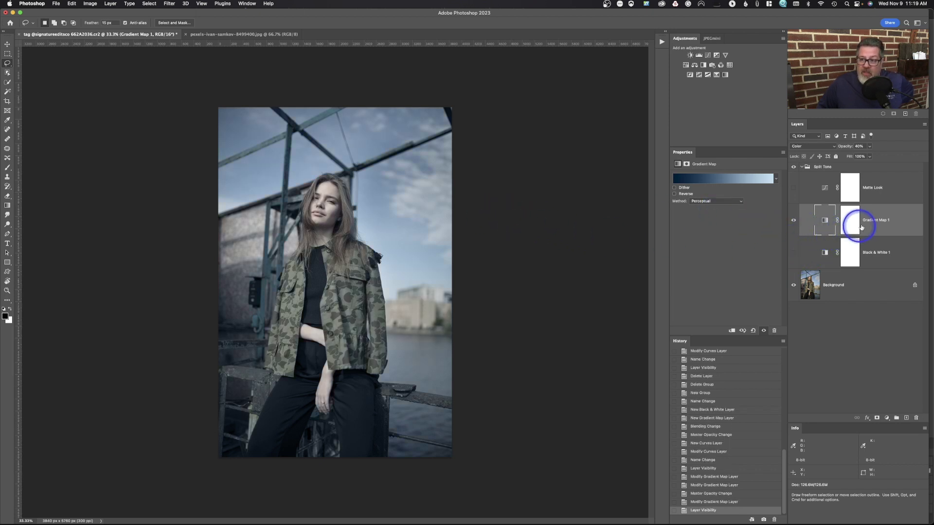
pyautogui.click(794, 220)
pyautogui.click(794, 220)
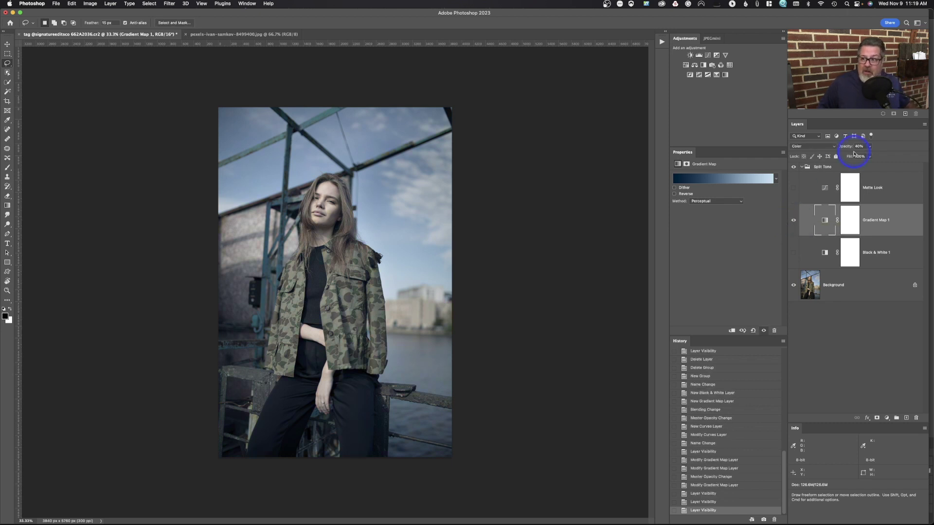
pyautogui.moveTo(850, 150)
pyautogui.mouseDown()
pyautogui.moveTo(867, 150)
pyautogui.moveTo(849, 152)
pyautogui.mouseUp()
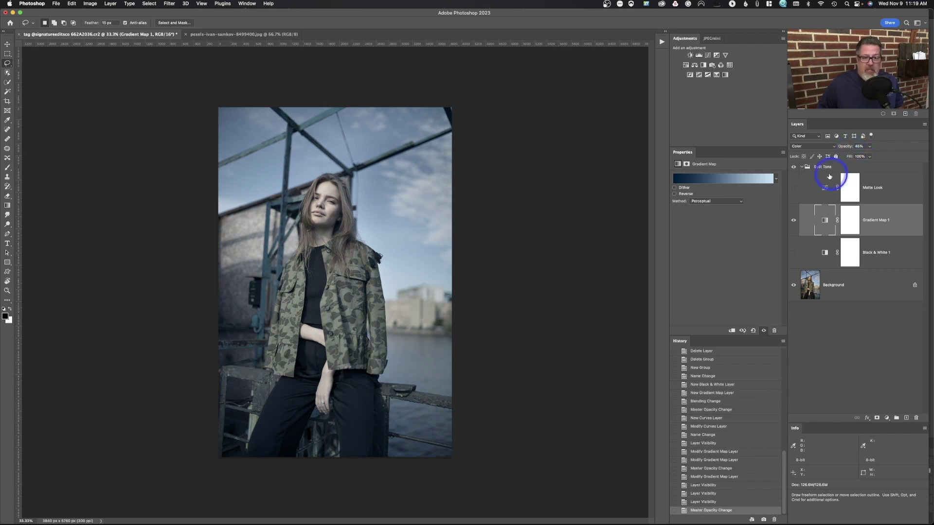
# Show the Black & White 1 layer again at about 34% opacity and turn on the Matte Look layer.
pyautogui.click(793, 253)
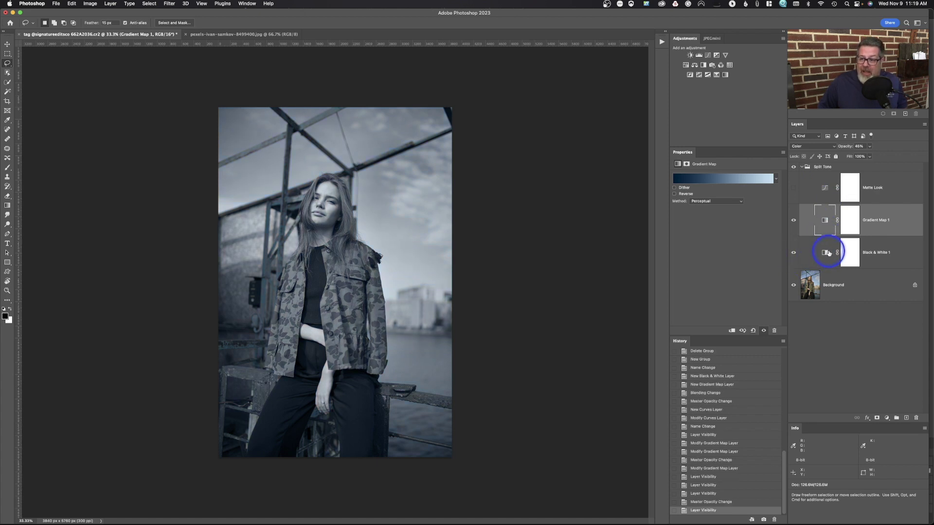
pyautogui.click(849, 252)
pyautogui.click(866, 140)
pyautogui.moveTo(850, 148); pyautogui.dragTo(821, 149)
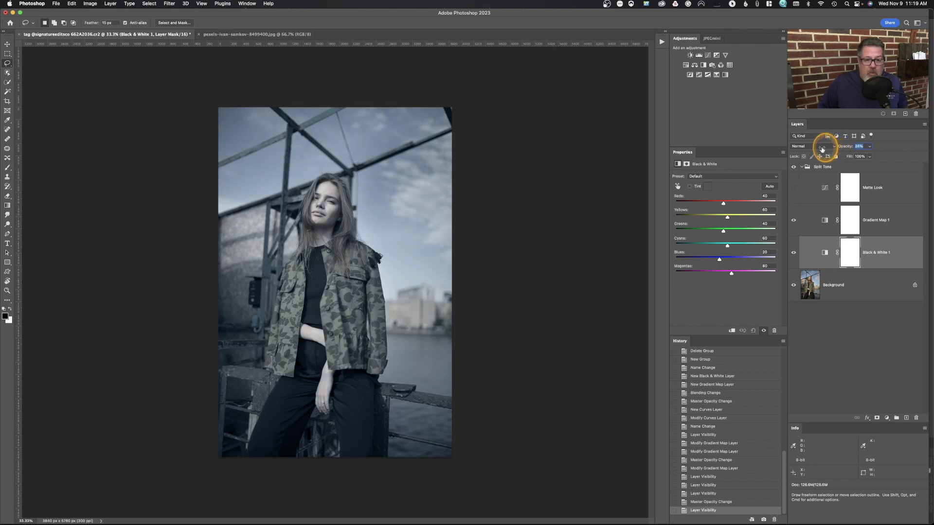
pyautogui.moveTo(821, 149); pyautogui.dragTo(822, 149)
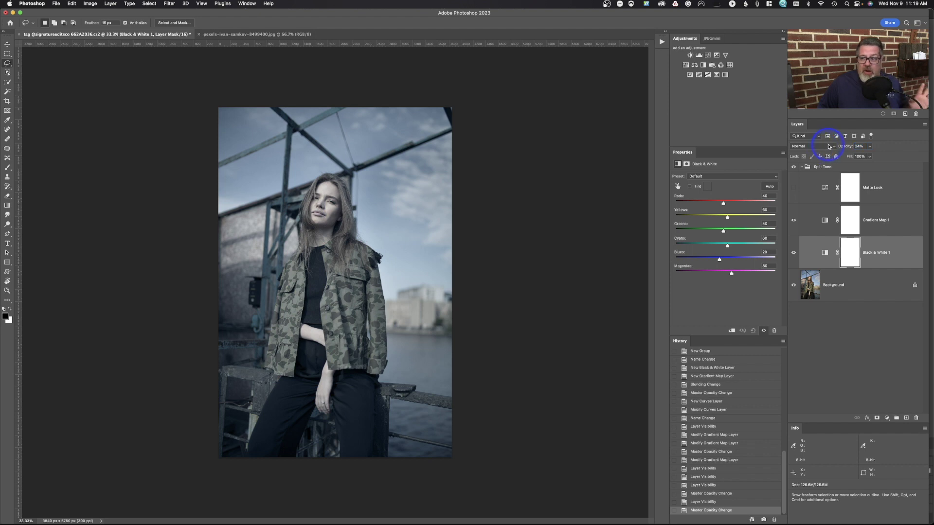
pyautogui.click(793, 188)
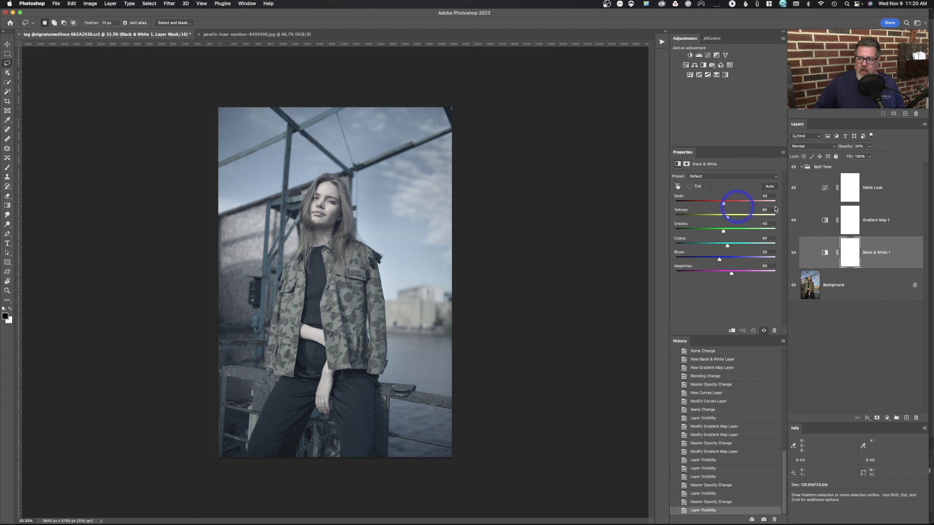
# Change the shadow color stop of Gradient Map 1 to the muted dark blue 223246.
pyautogui.click(826, 222)
pyautogui.click(731, 180)
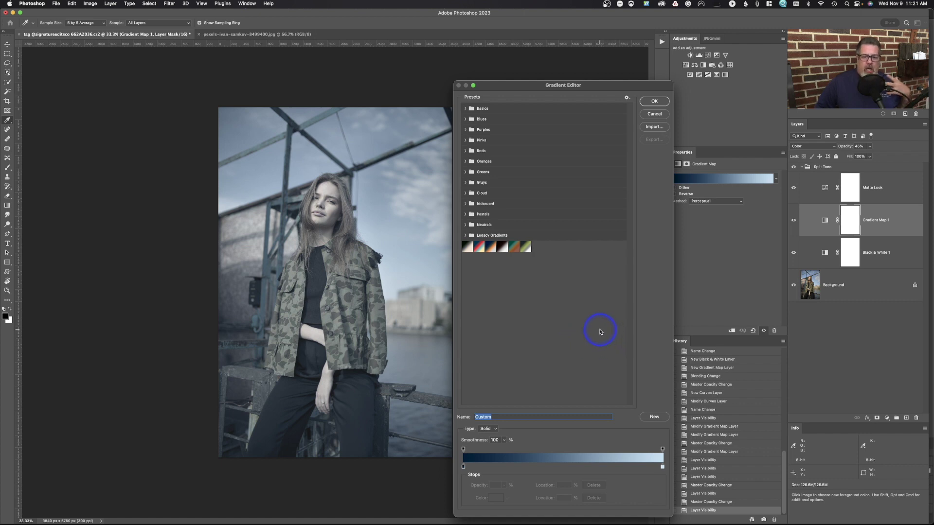
pyautogui.click(464, 468)
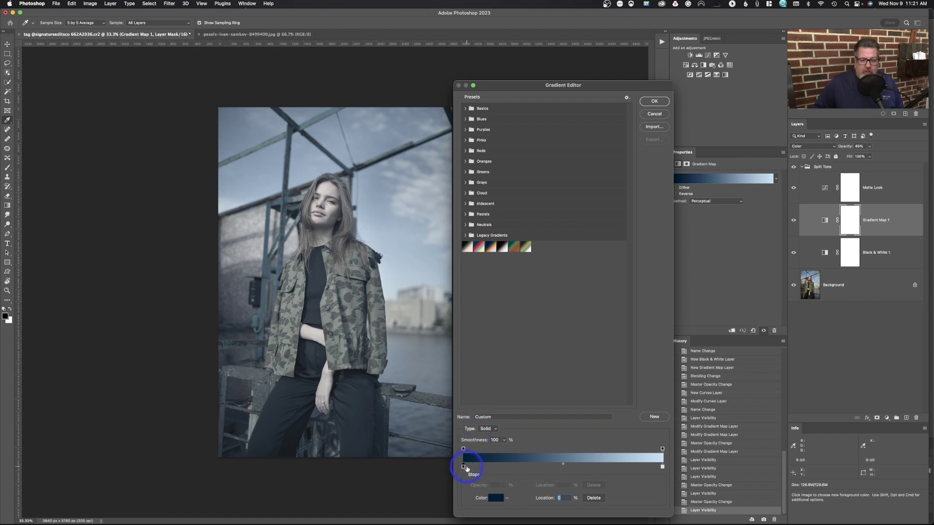
pyautogui.doubleClick(464, 467)
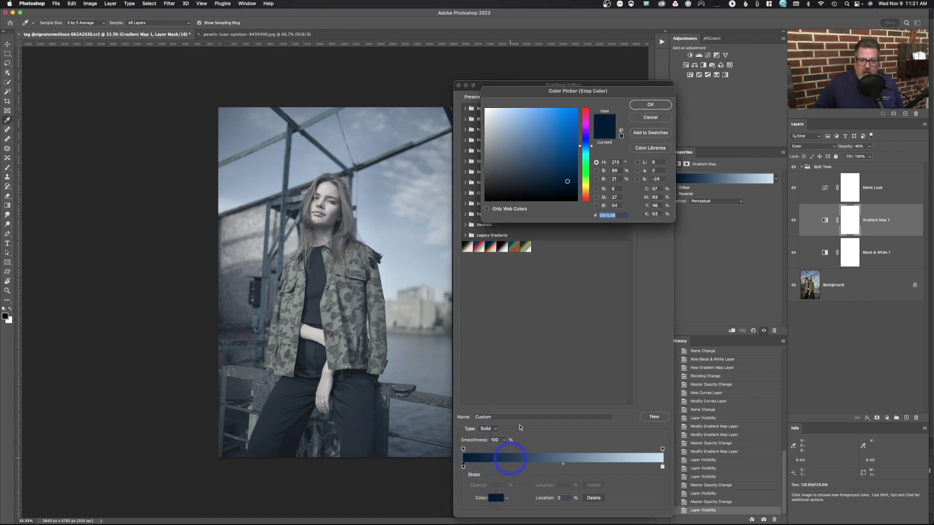
pyautogui.click(537, 181)
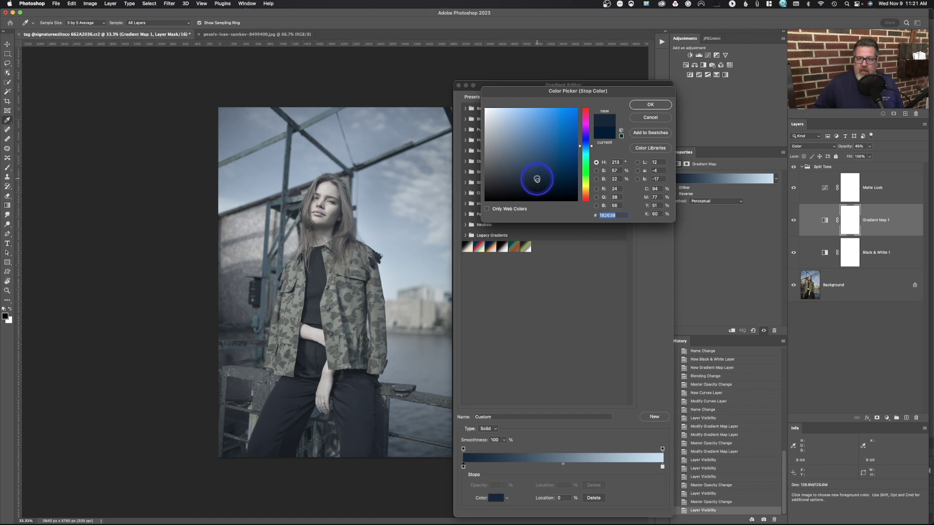
pyautogui.click(532, 175)
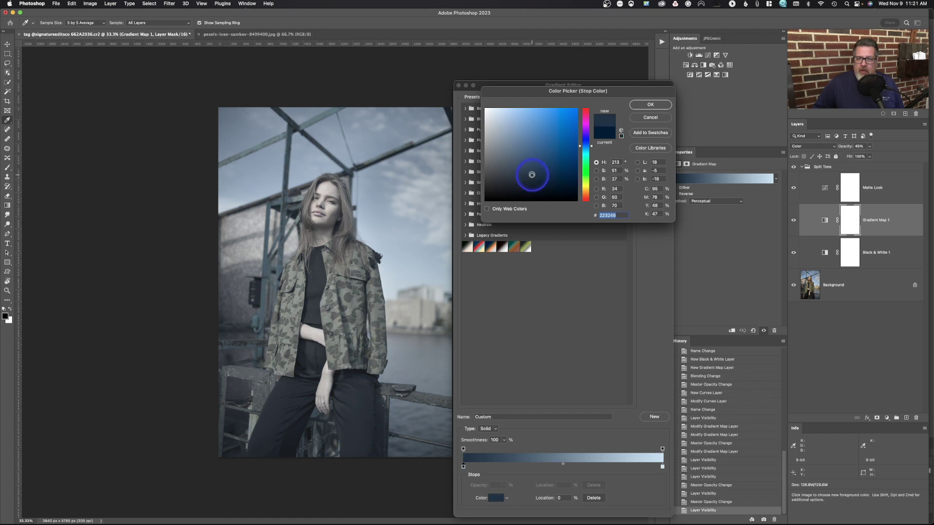
pyautogui.click(649, 106)
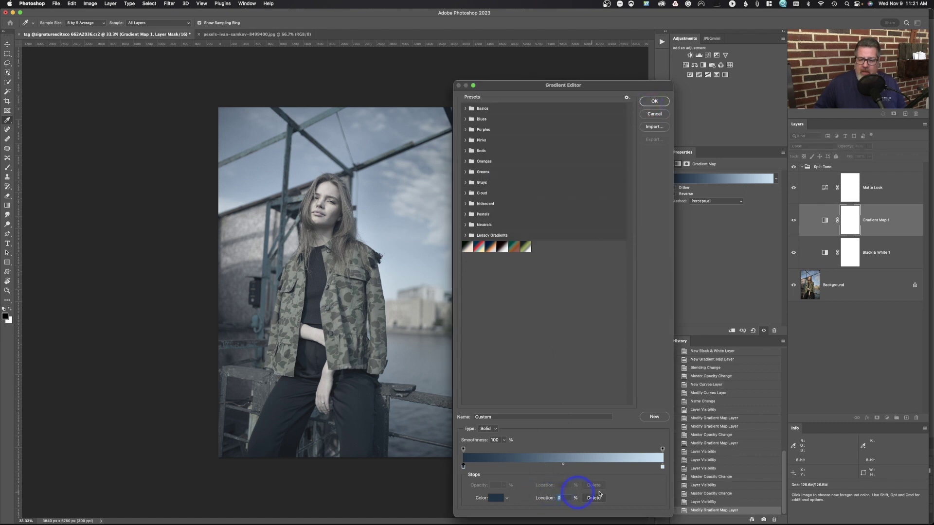
# Change the gradient's highlight color stop to warm tan d7b676 and save the custom gradient as a new preset.
pyautogui.click(662, 467)
pyautogui.click(495, 497)
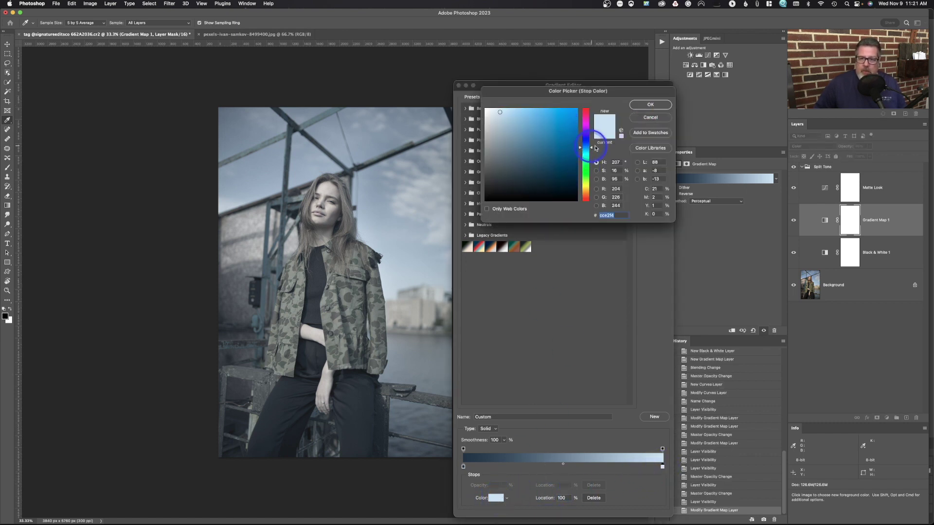
pyautogui.moveTo(586, 148); pyautogui.dragTo(590, 192)
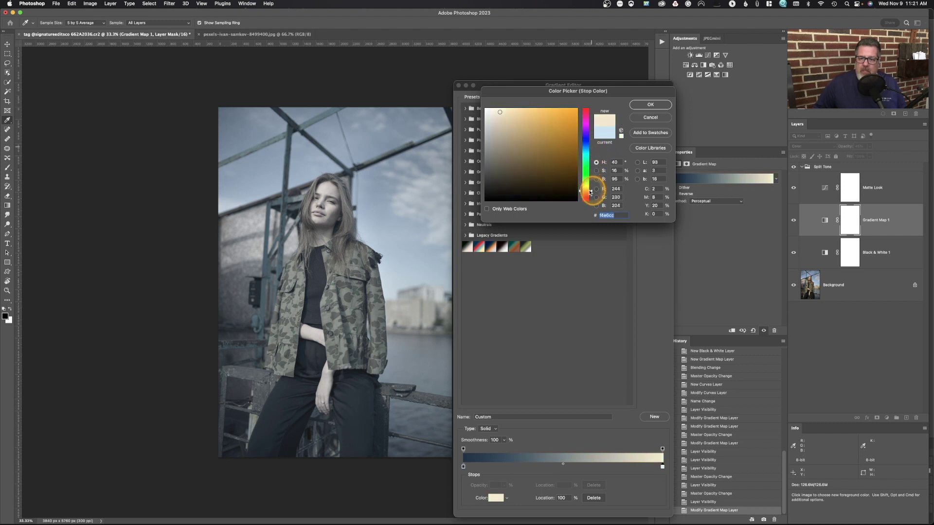
pyautogui.moveTo(551, 145)
pyautogui.mouseDown()
pyautogui.moveTo(512, 115)
pyautogui.moveTo(531, 115)
pyautogui.moveTo(526, 122)
pyautogui.mouseUp()
pyautogui.click(517, 117)
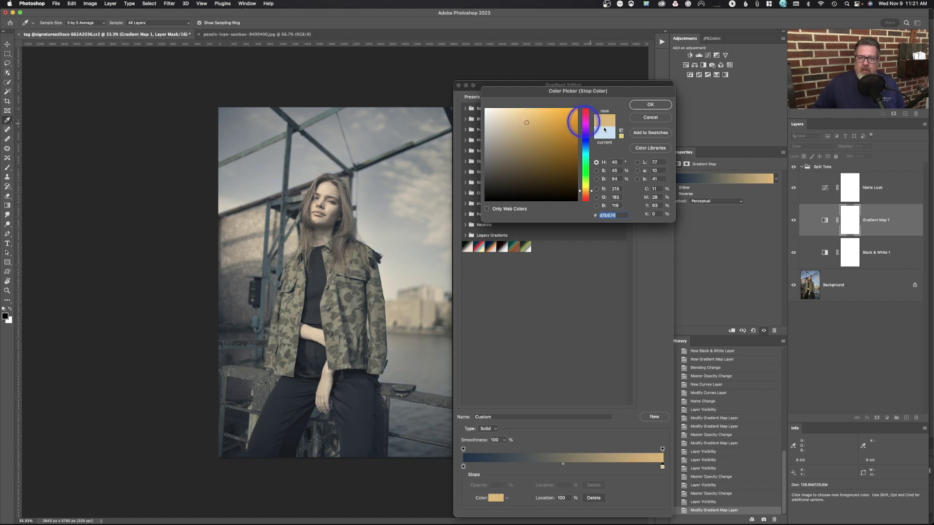
pyautogui.click(650, 105)
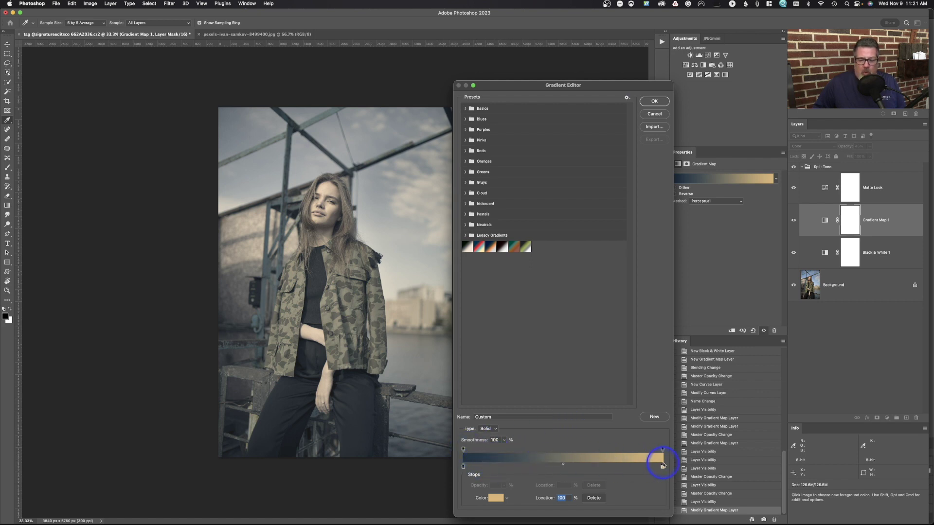
pyautogui.click(654, 417)
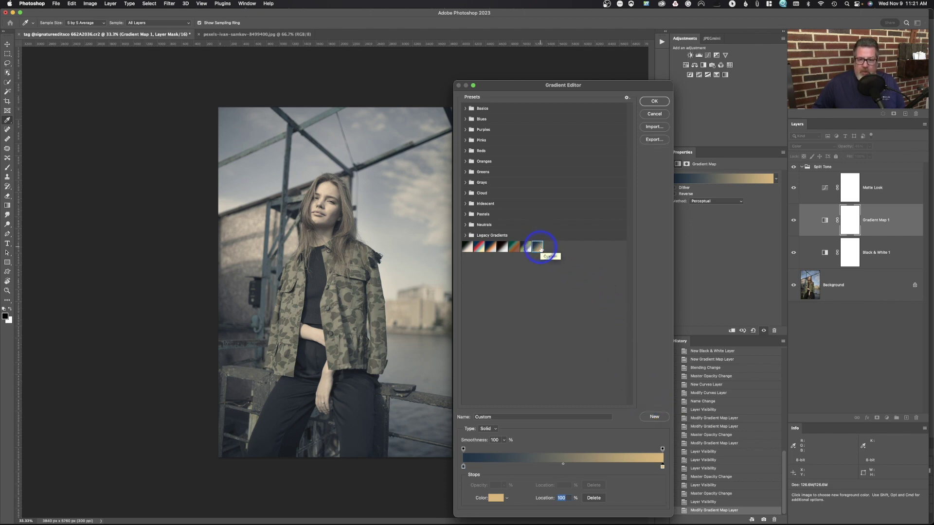
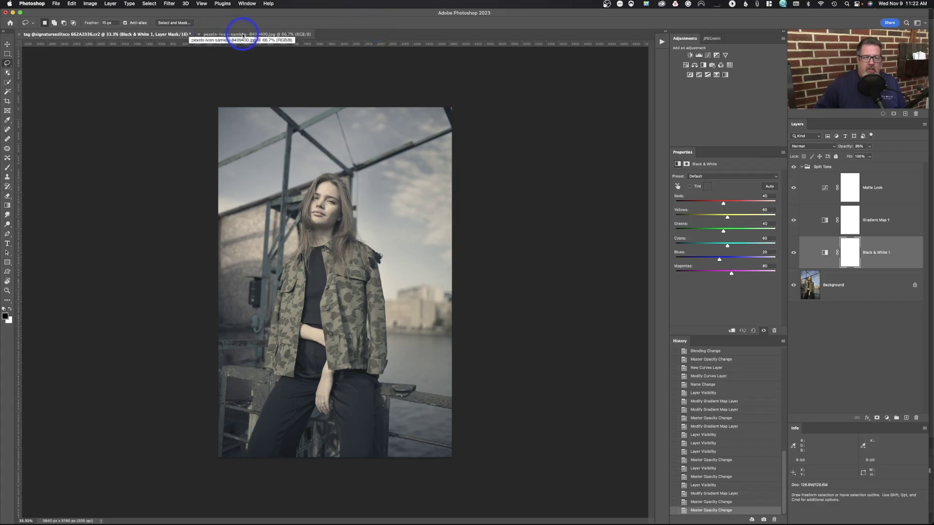
# Run the Split Tone action on the other open portrait with the pink shirt and show its Black & White 1 layer.
pyautogui.click(245, 33)
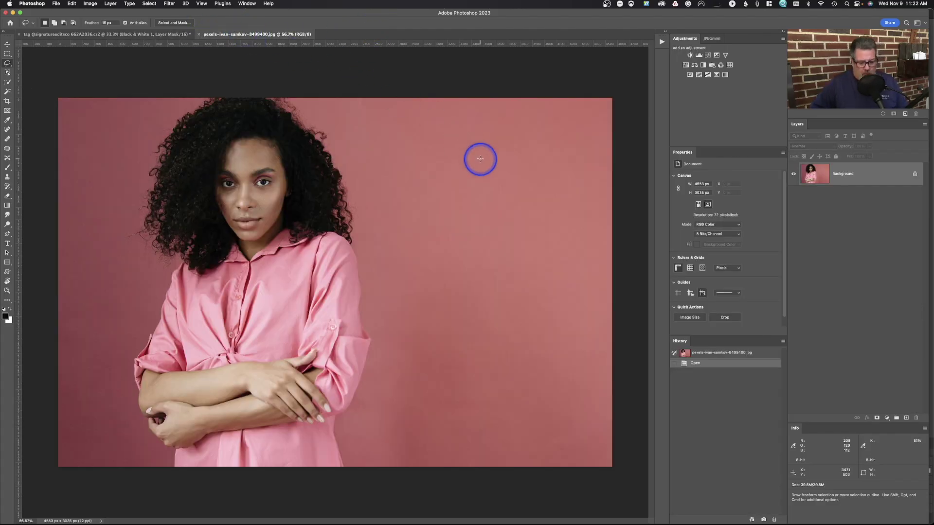
pyautogui.press('F2')
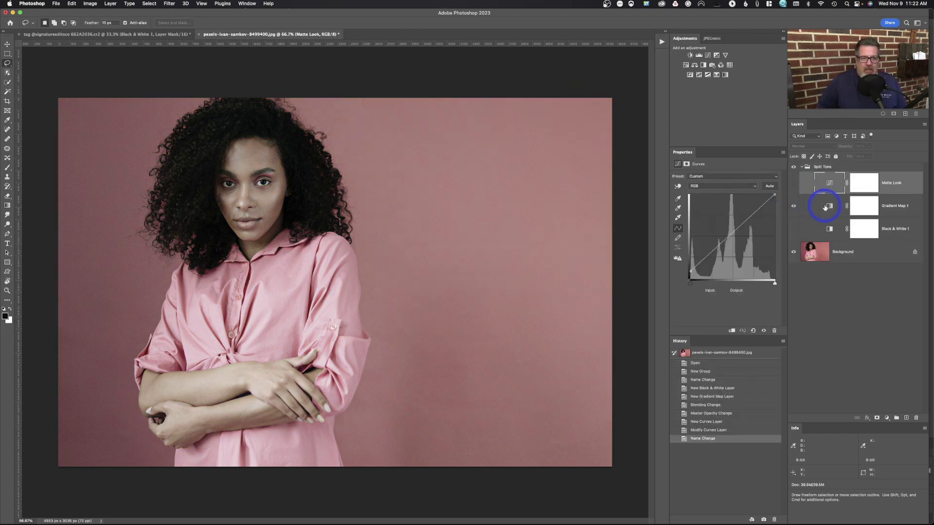
pyautogui.click(794, 229)
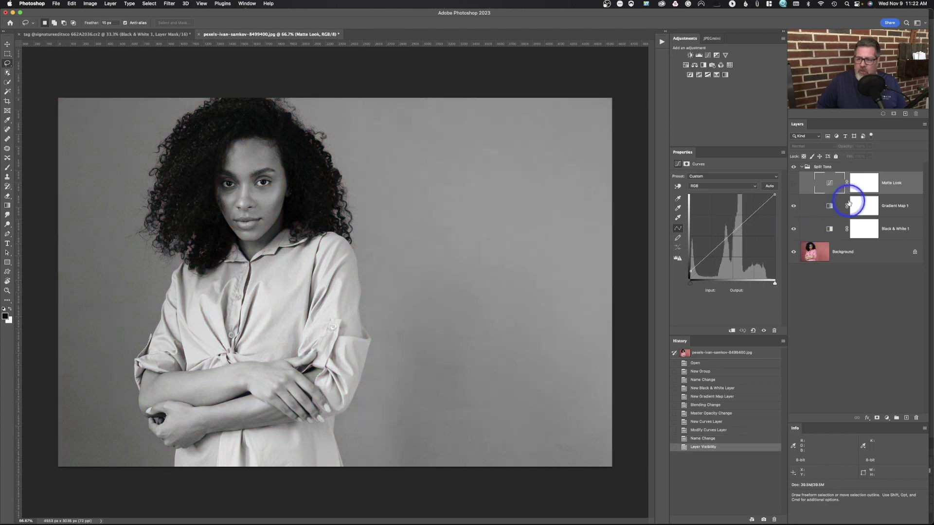
# Apply the saved blue-to-tan Custom gradient preset to this portrait's Gradient Map 1 layer.
pyautogui.click(822, 208)
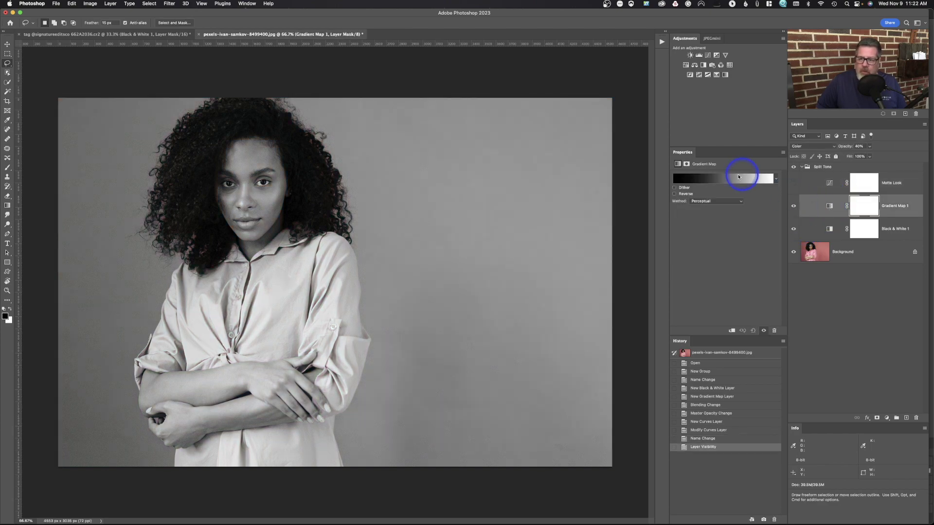
pyautogui.click(729, 178)
pyautogui.click(538, 246)
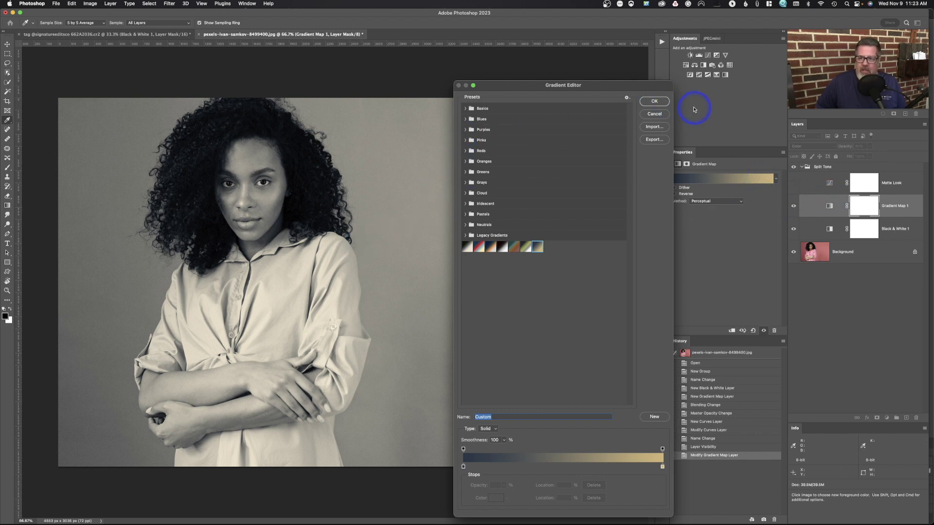
pyautogui.click(655, 102)
# Set the Gradient Map 1 layer's opacity to 69%.
pyautogui.click(846, 148)
pyautogui.click(858, 147)
pyautogui.write('69')
pyautogui.press('Return')
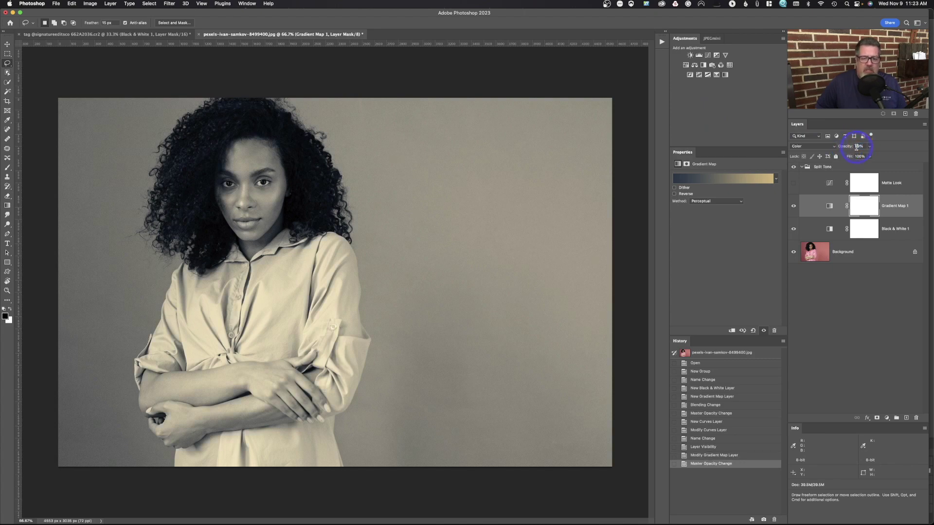
# Try the Gray_09 preset from the Grays group on the Gradient Map 1 layer's gradient.
pyautogui.click(762, 179)
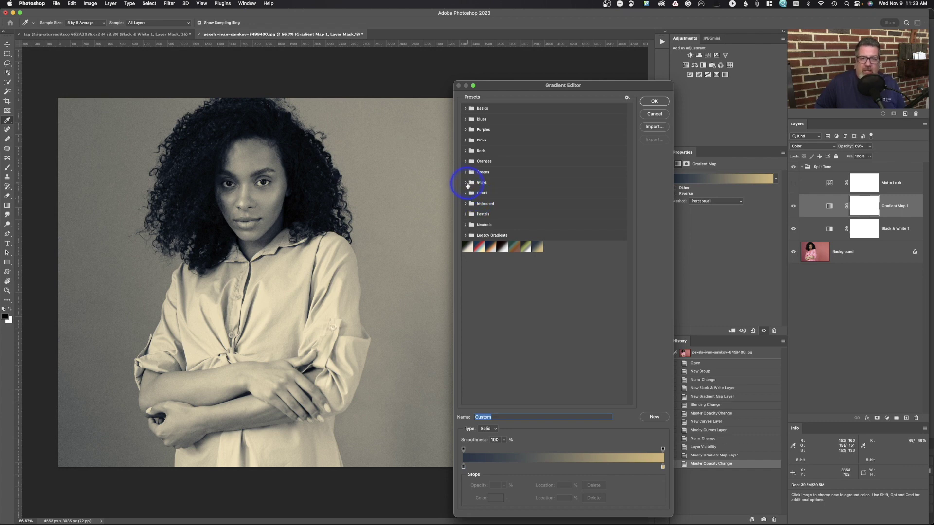
pyautogui.click(466, 183)
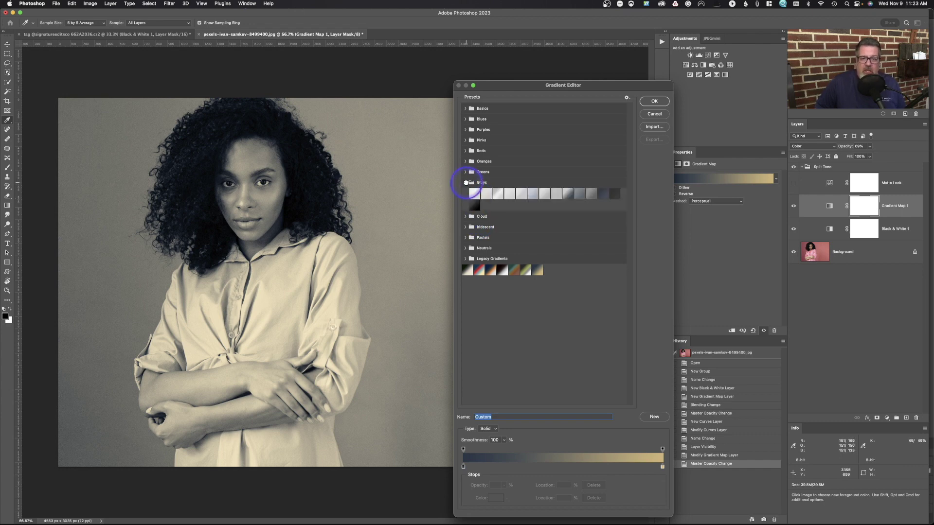
pyautogui.click(572, 195)
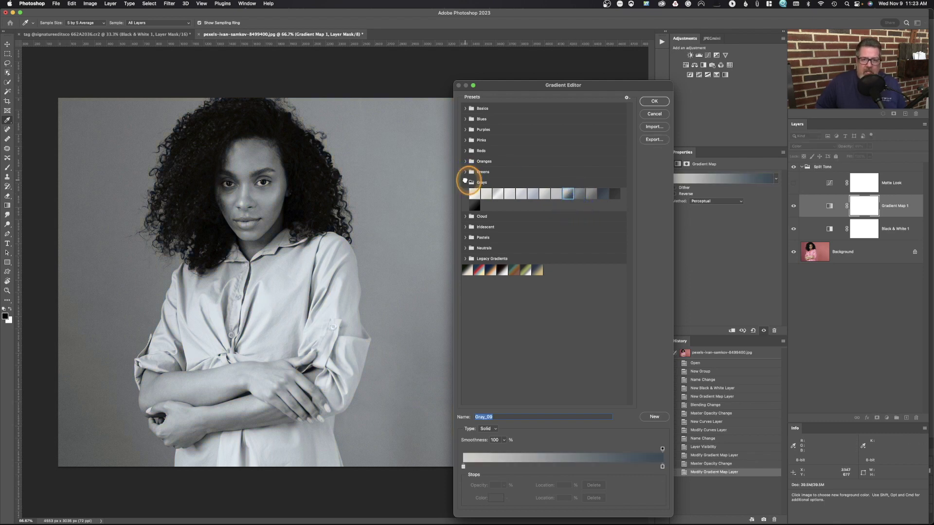
pyautogui.click(465, 182)
# Compare the Selenium and Platinum presets in the legacy Photographic Toning gradients and apply Sepia Antique to the gradient map.
pyautogui.click(466, 235)
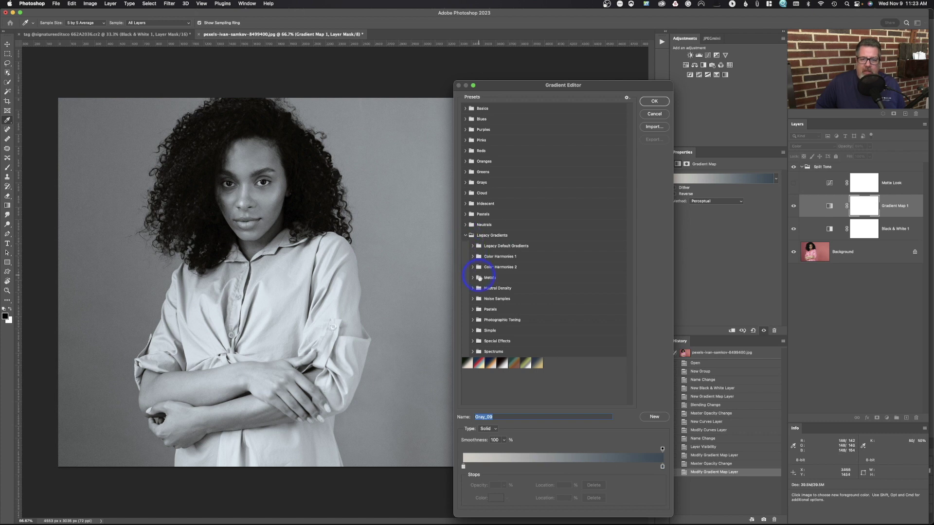
pyautogui.click(473, 320)
pyautogui.scroll(-1, 490, 311)
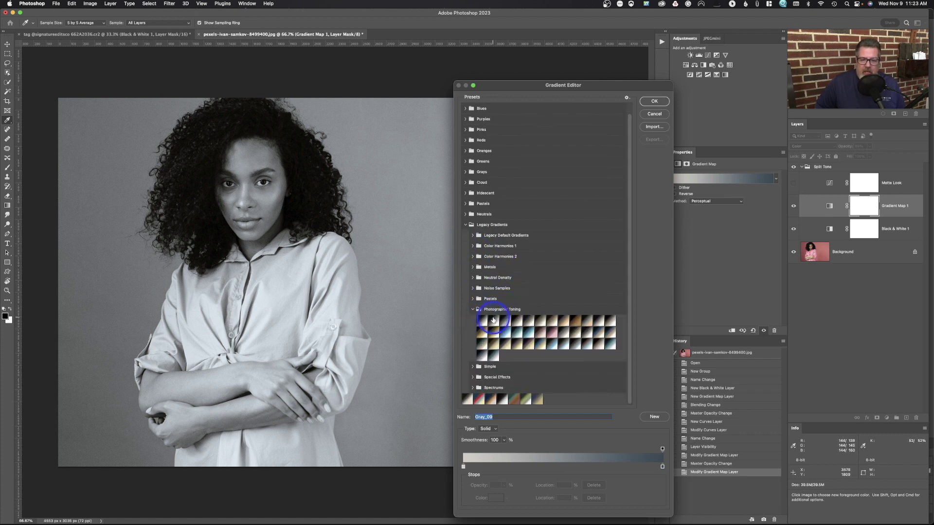
pyautogui.click(493, 319)
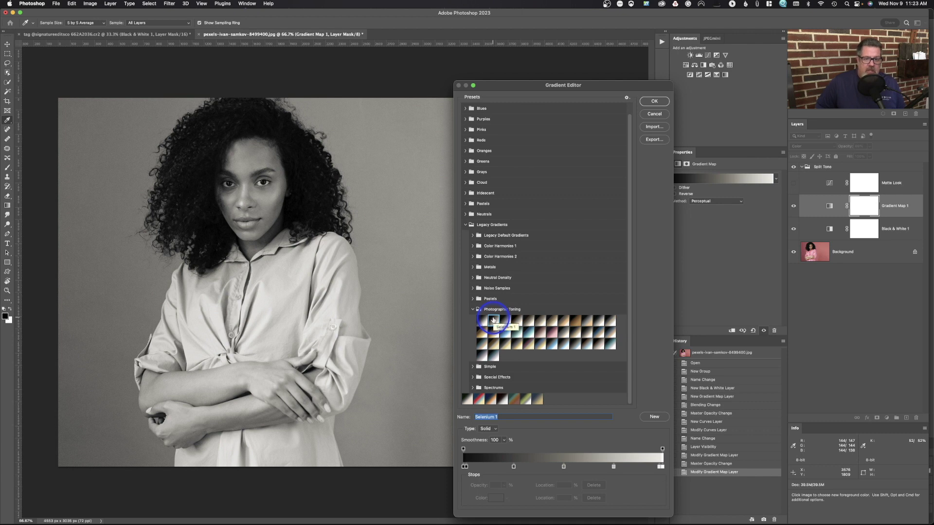
pyautogui.click(516, 319)
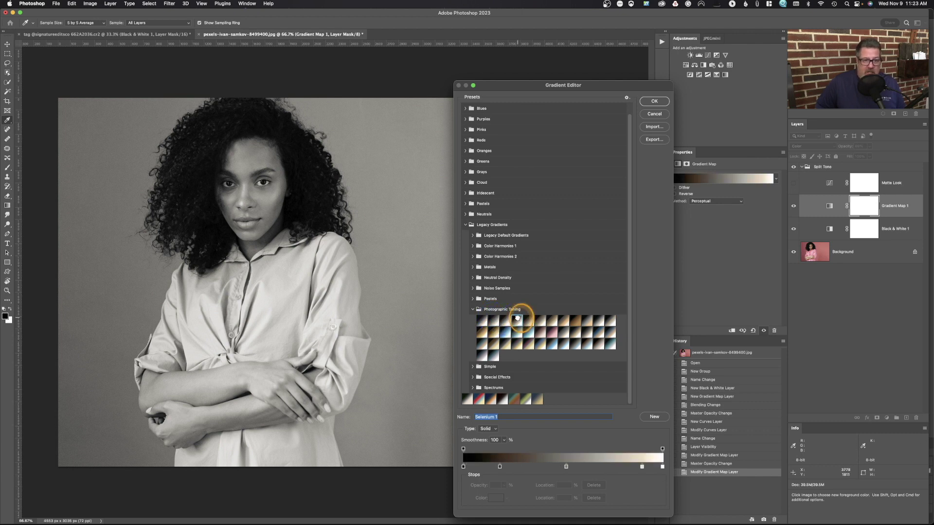
pyautogui.click(505, 319)
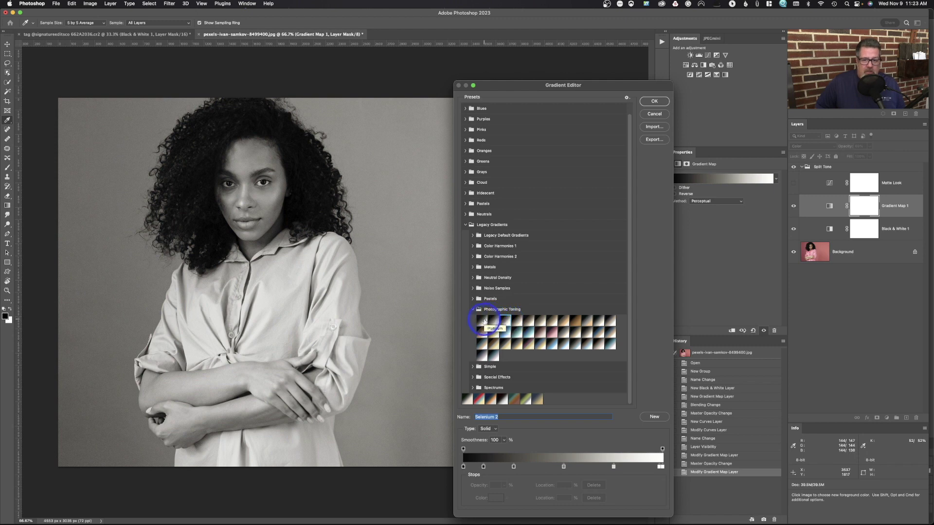
pyautogui.click(482, 319)
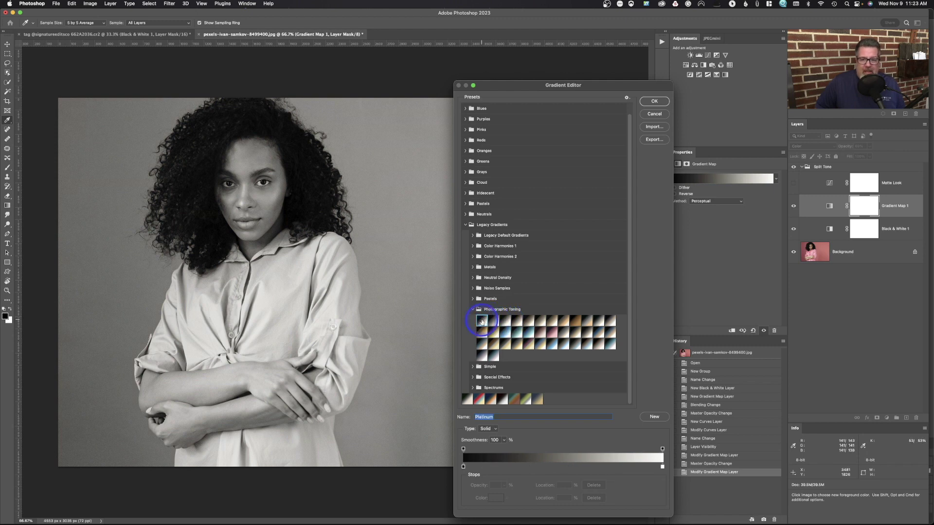
pyautogui.click(574, 321)
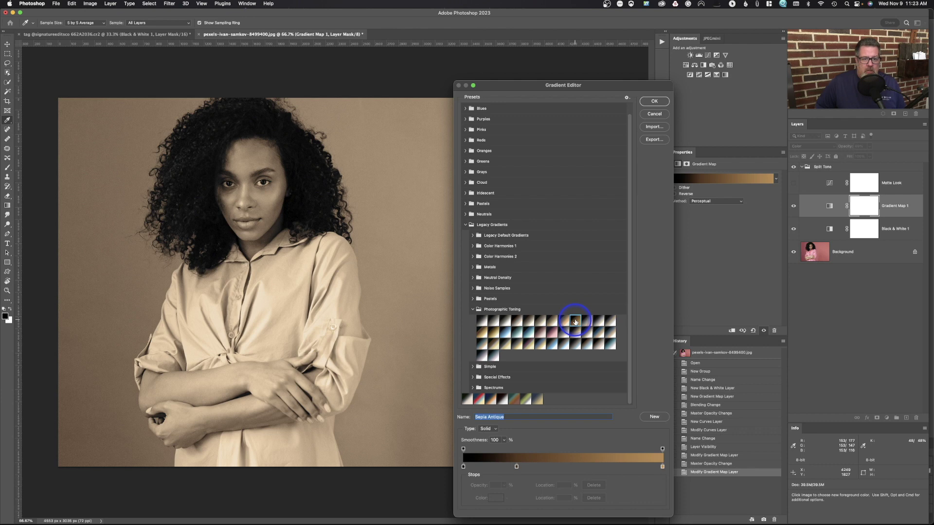
pyautogui.click(654, 101)
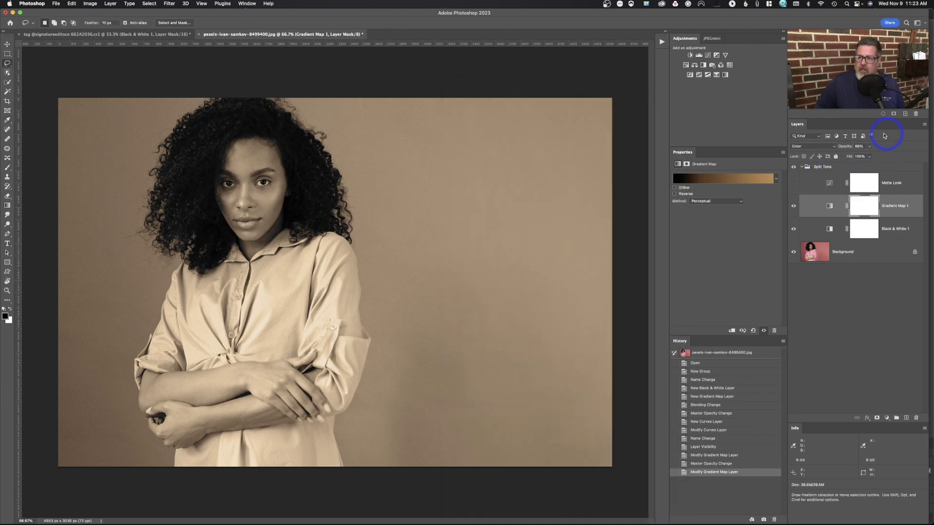
# Lower the Gradient Map 1 layer's opacity to 37% and the Black & White 1 layer's opacity to 76%.
pyautogui.moveTo(847, 148); pyautogui.dragTo(834, 147)
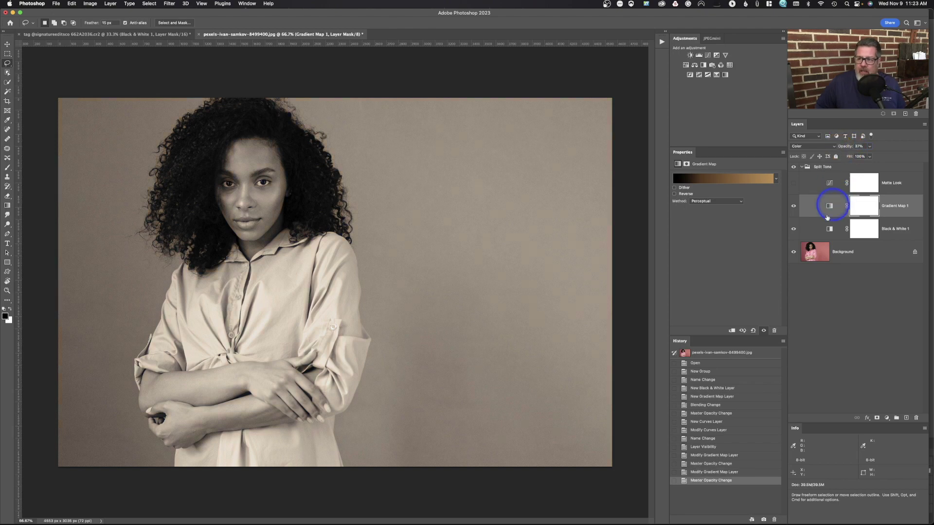
pyautogui.click(835, 230)
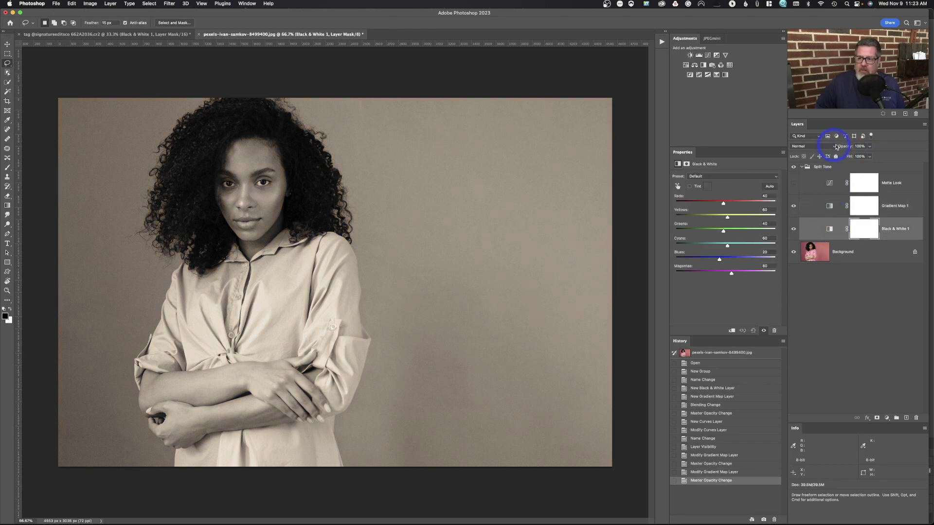
pyautogui.moveTo(845, 149); pyautogui.dragTo(837, 150)
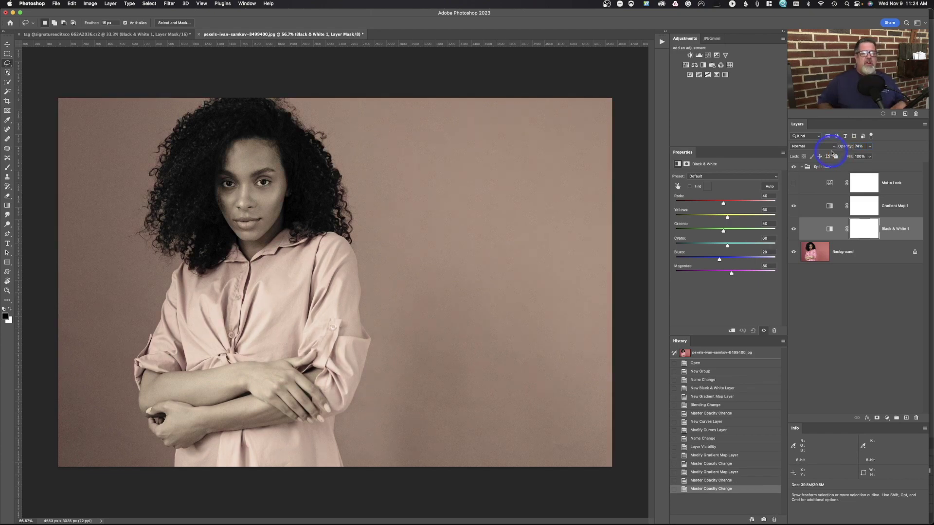